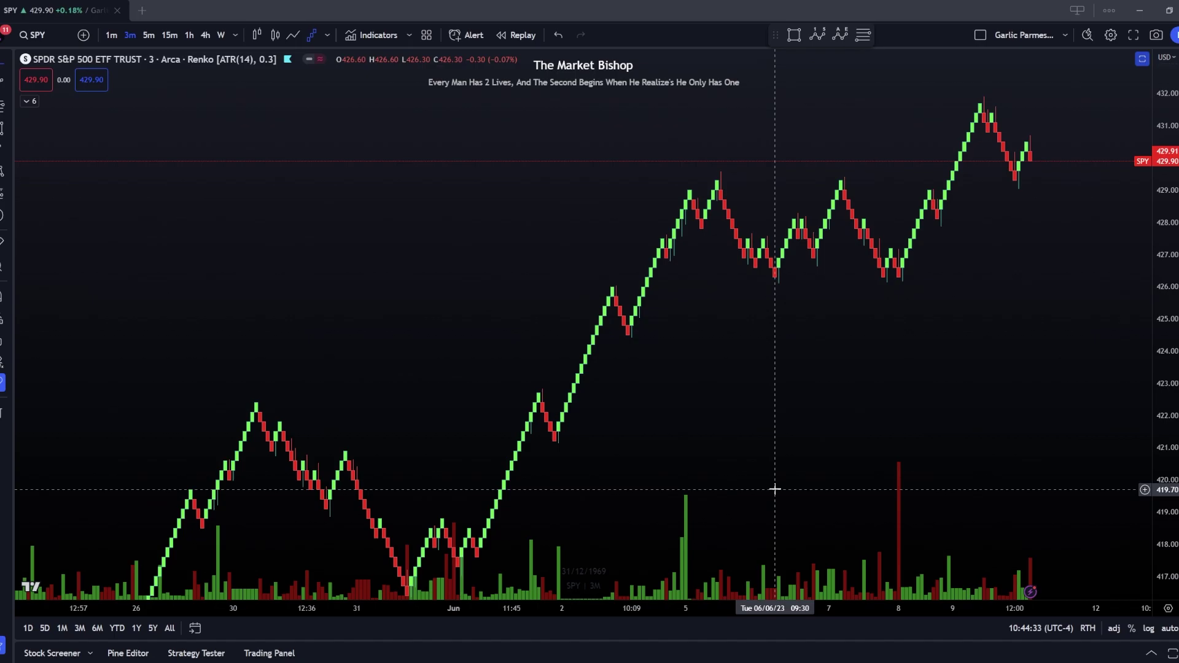
Step: Review the available chart types, and inspect the Renko chart's box size assignment methods and ATR length in the chart settings
left_click(327, 36)
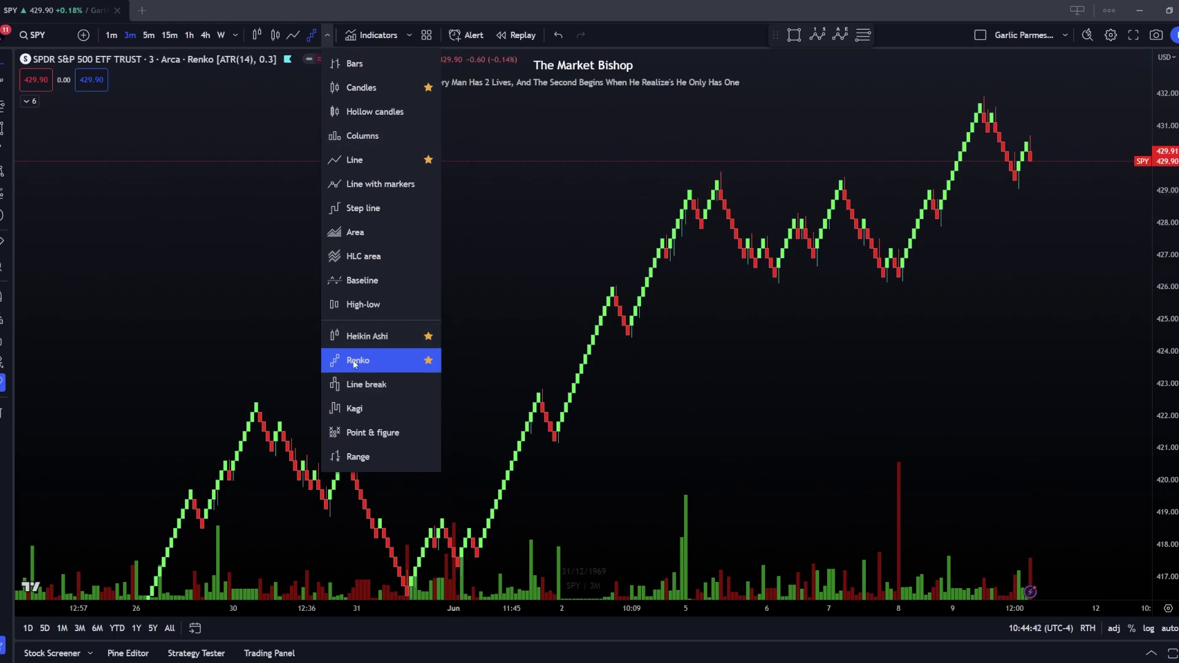
left_click(799, 342)
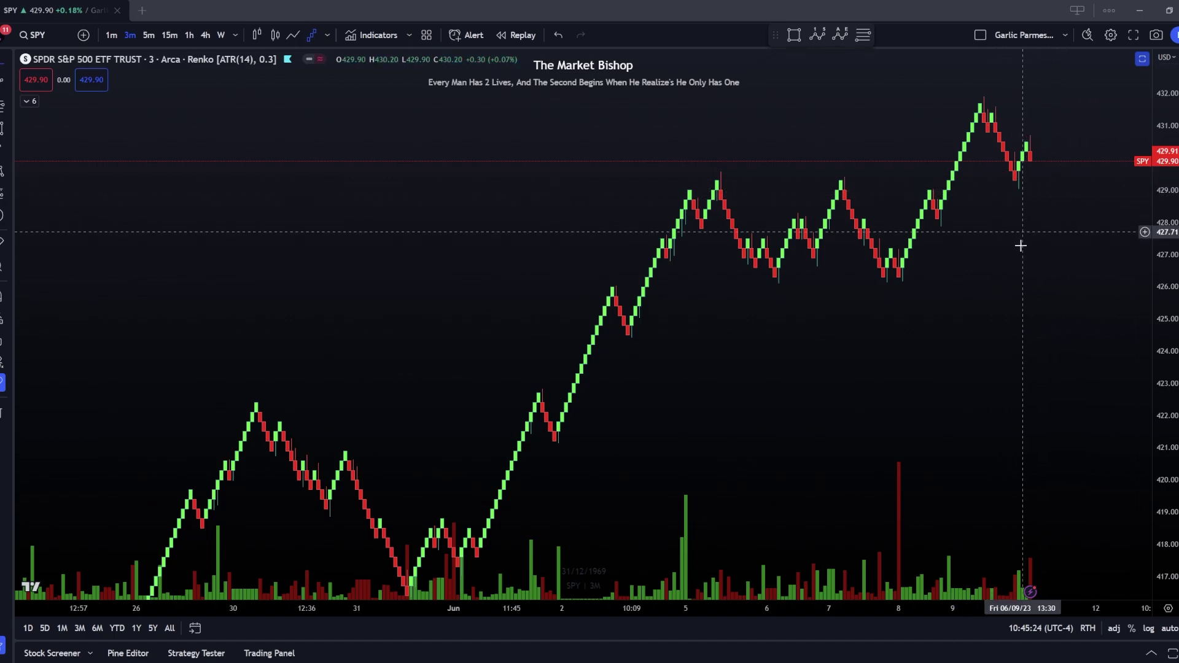
left_click(649, 287)
double_click(649, 287)
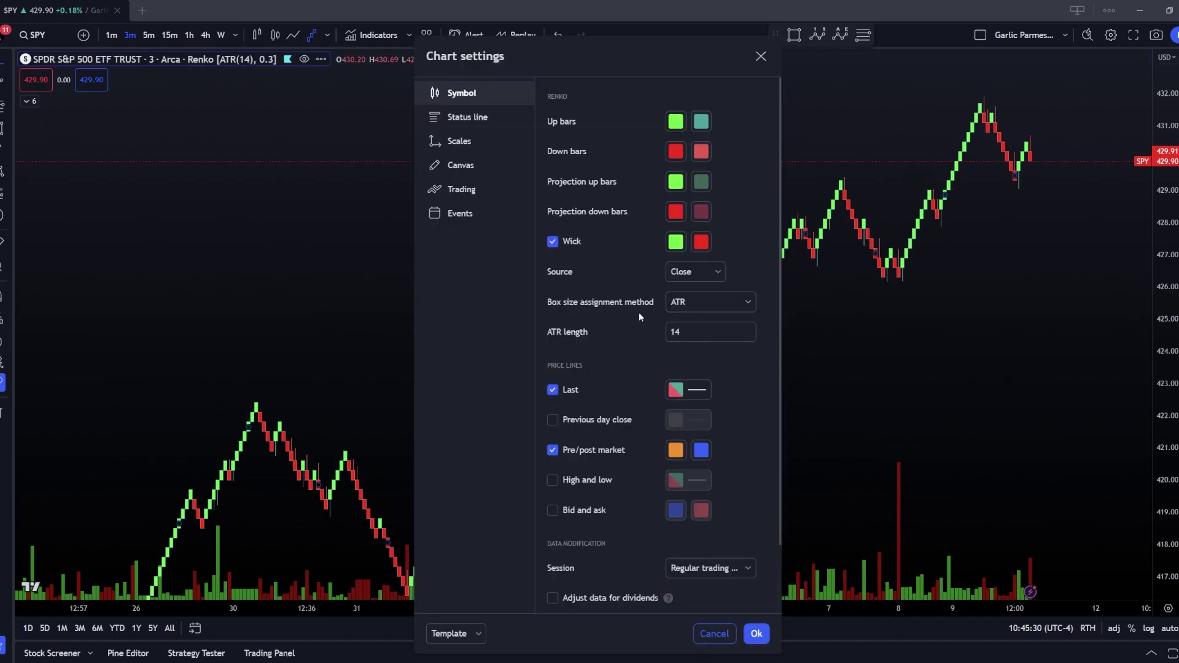
left_click(702, 310)
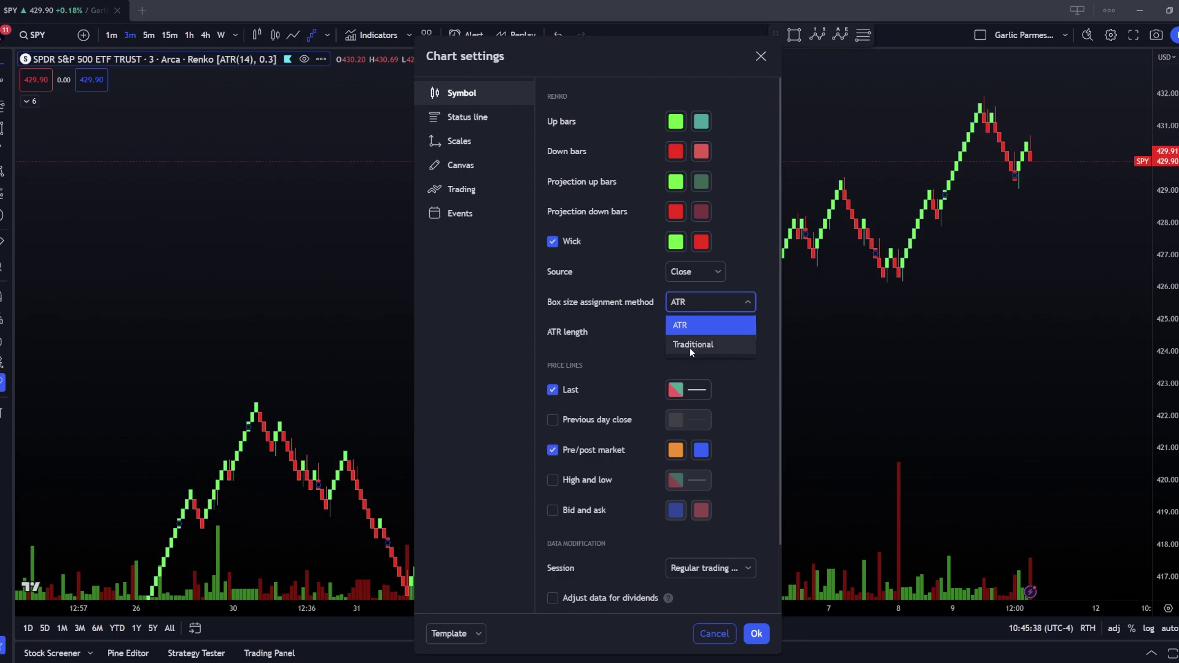
left_click(639, 310)
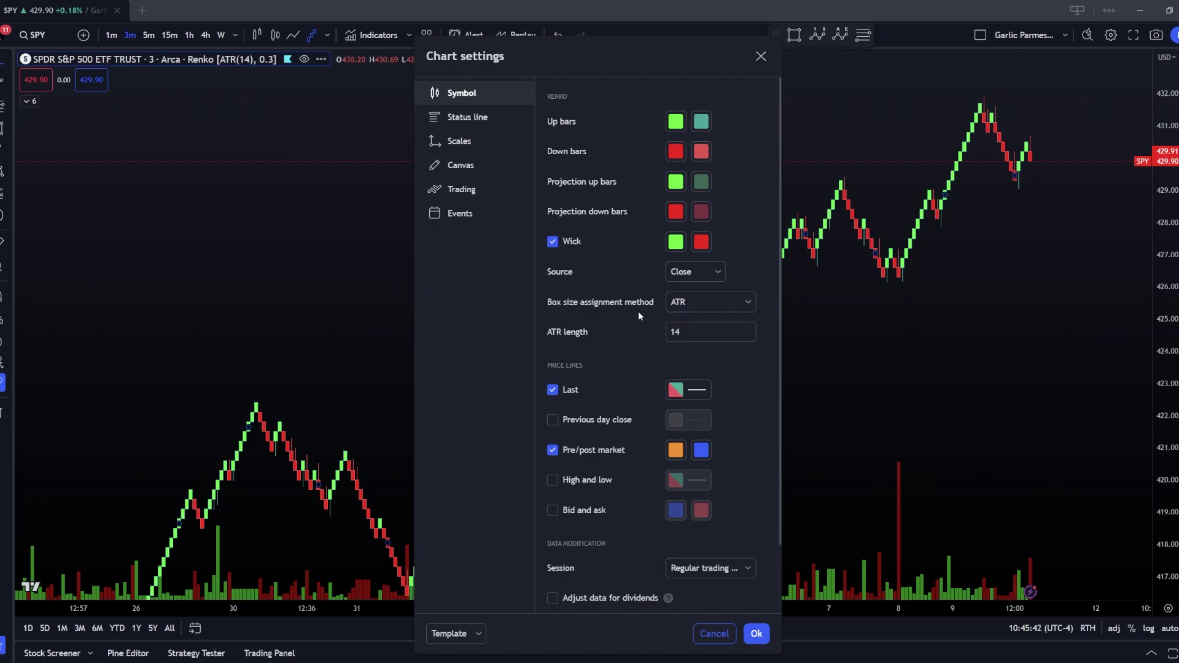
left_click(683, 339)
double_click(684, 339)
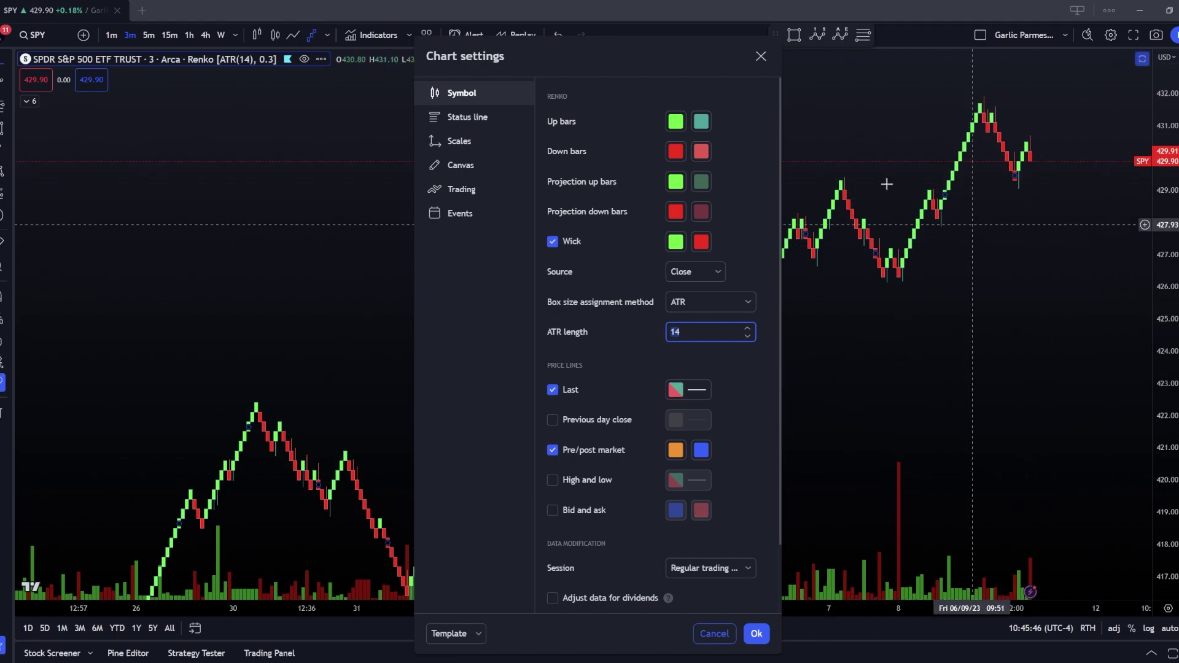
left_click(653, 336)
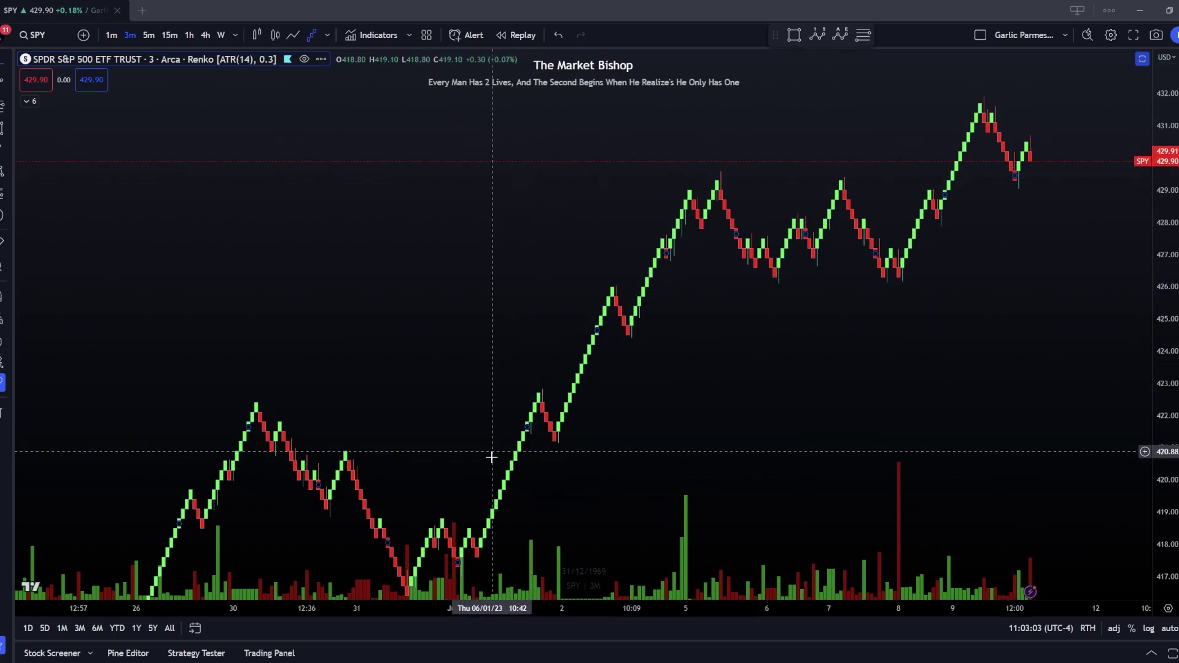
Step: Sketch a freehand red zigzag uptrend with the Brush below the price bars, and undo the drawing
left_click(13, 131)
left_click(37, 129)
mouse_move(562, 538)
left_mouse_down()
mouse_move(695, 292)
mouse_move(801, 460)
mouse_move(1010, 184)
mouse_move(1053, 261)
mouse_move(1117, 81)
left_mouse_up()
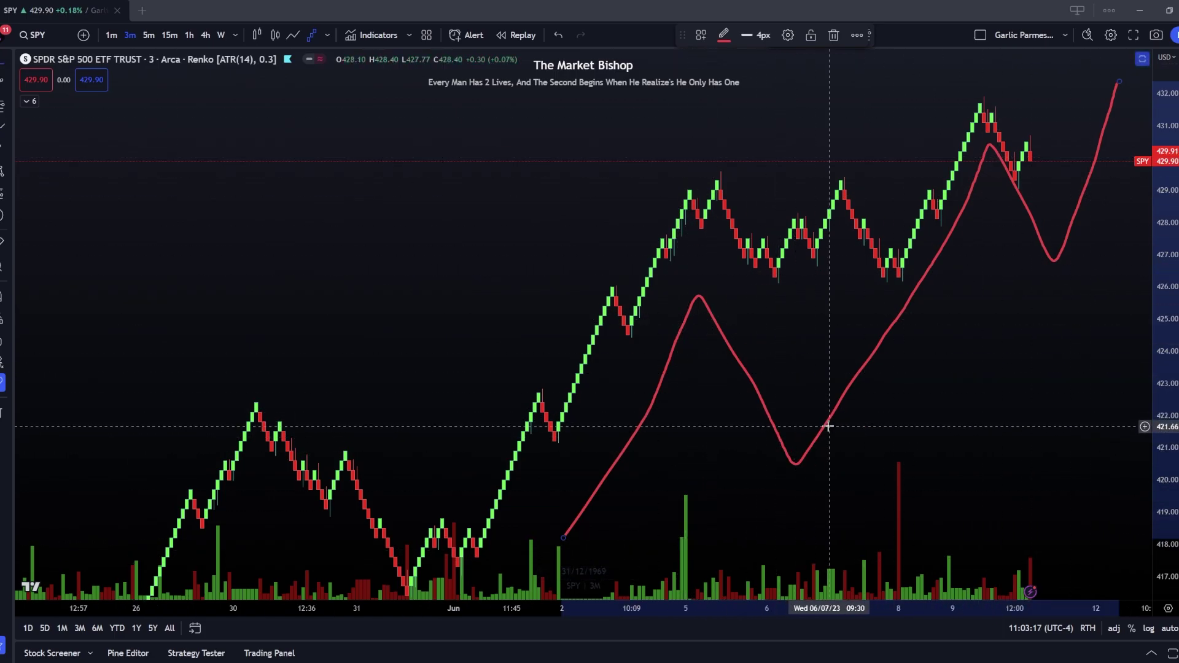
key("ctrl+z")
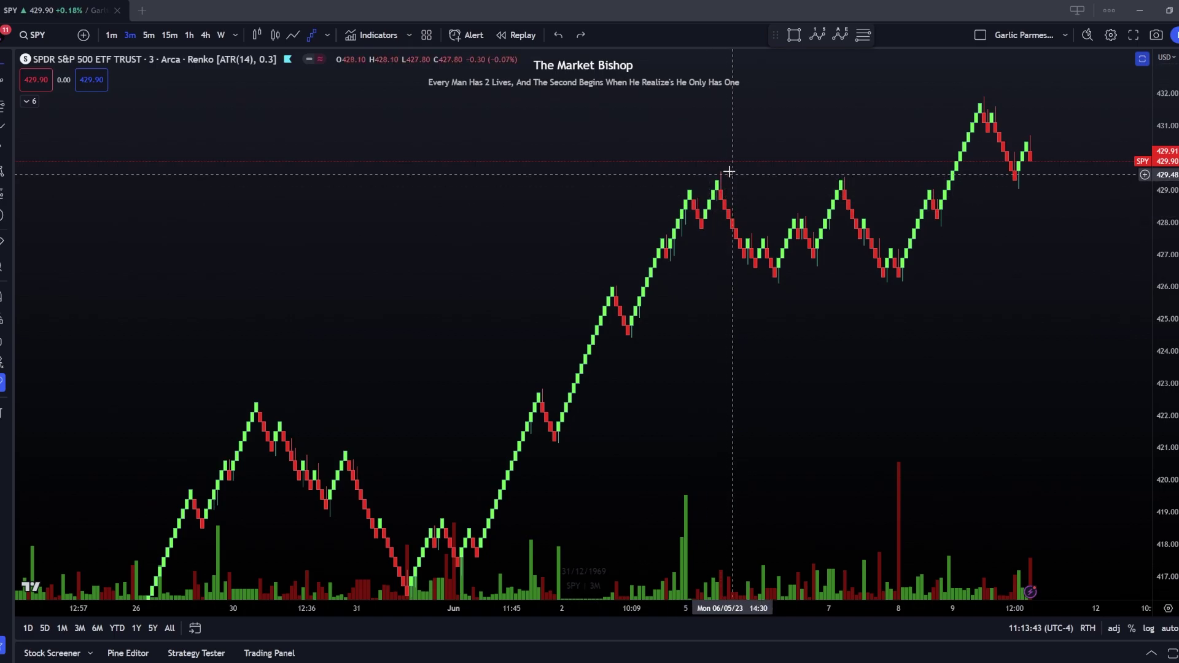
Step: Draw a rectangle zone over the June 5 swing high, spanning about 429.59 down to 428.99
scroll(717, 205, "up", 1)
scroll(666, 209, "up", 2)
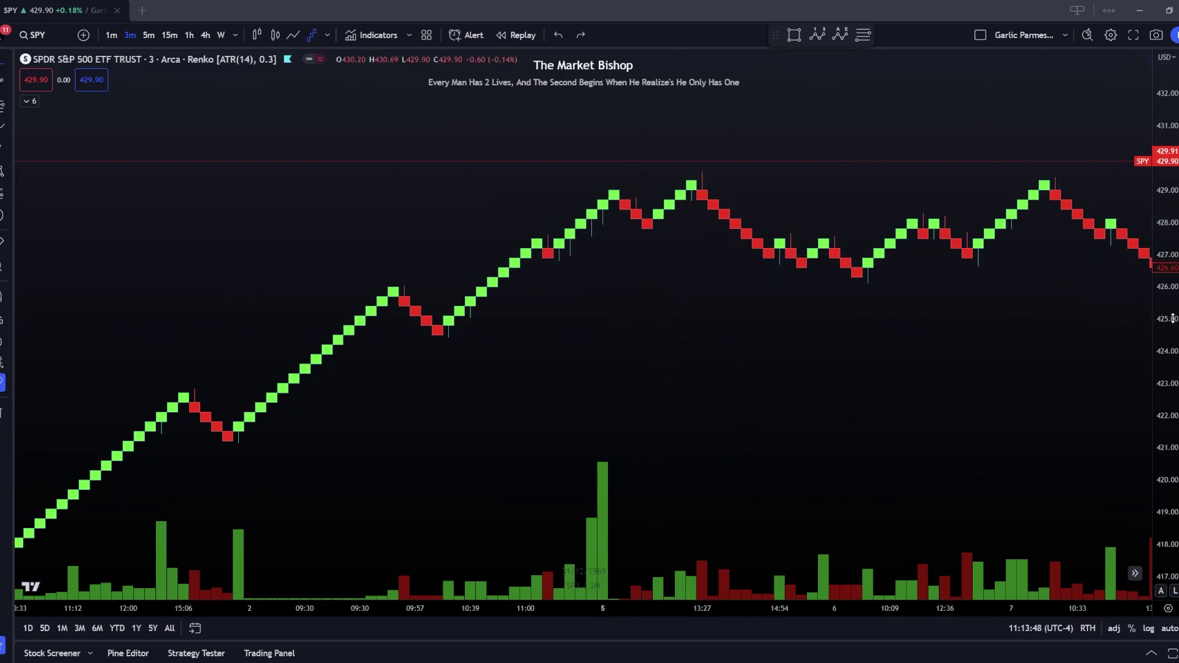
left_click_drag(1169, 313, 689, 136)
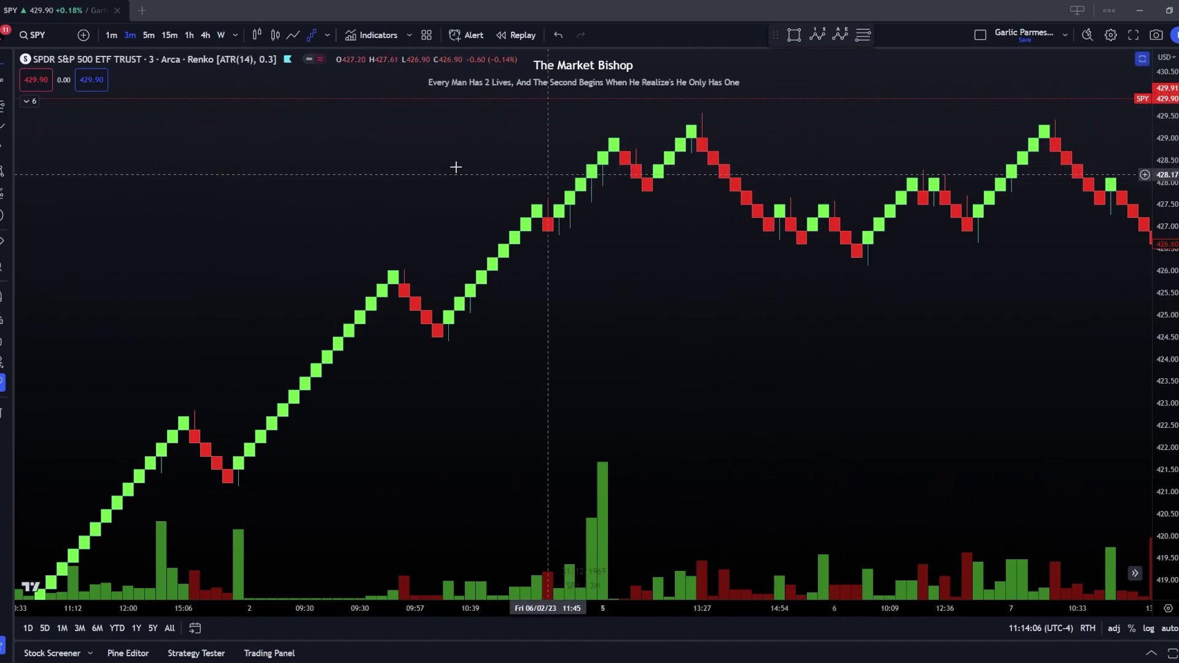
left_click(7, 129)
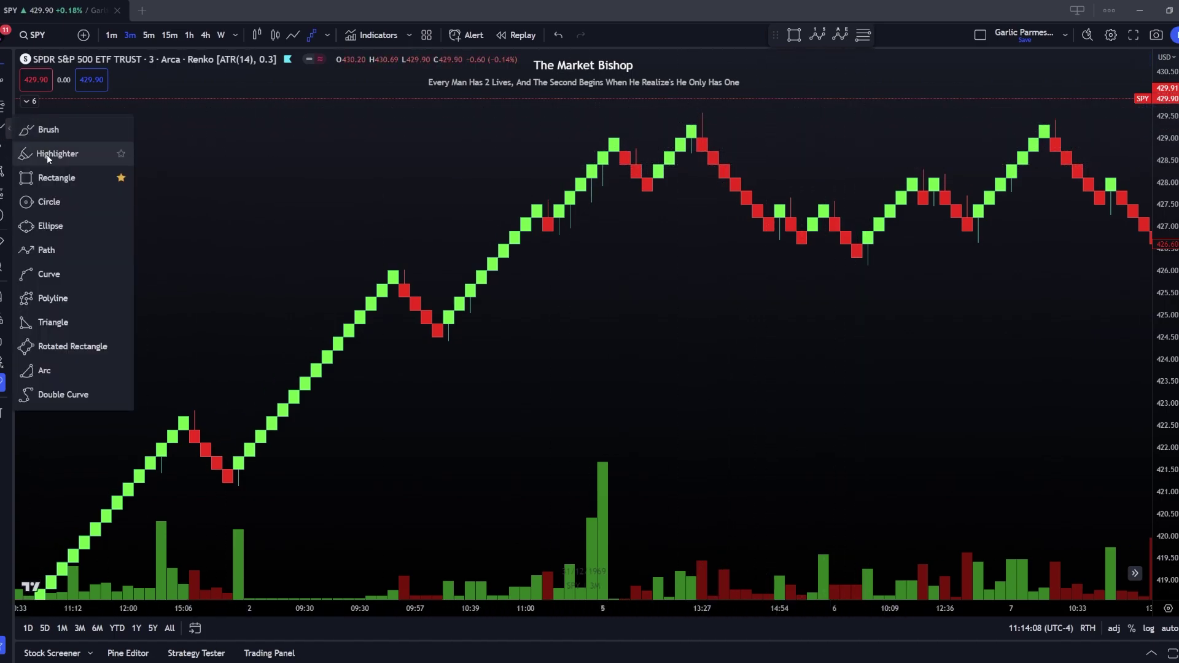
left_click(27, 178)
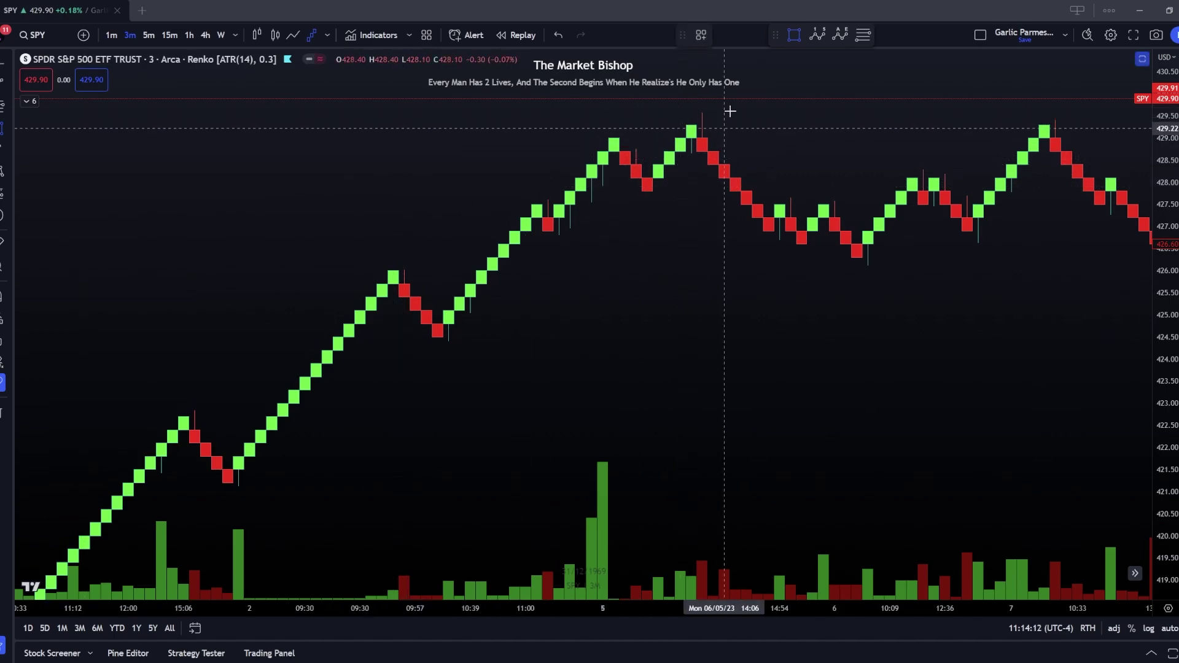
left_click(667, 112)
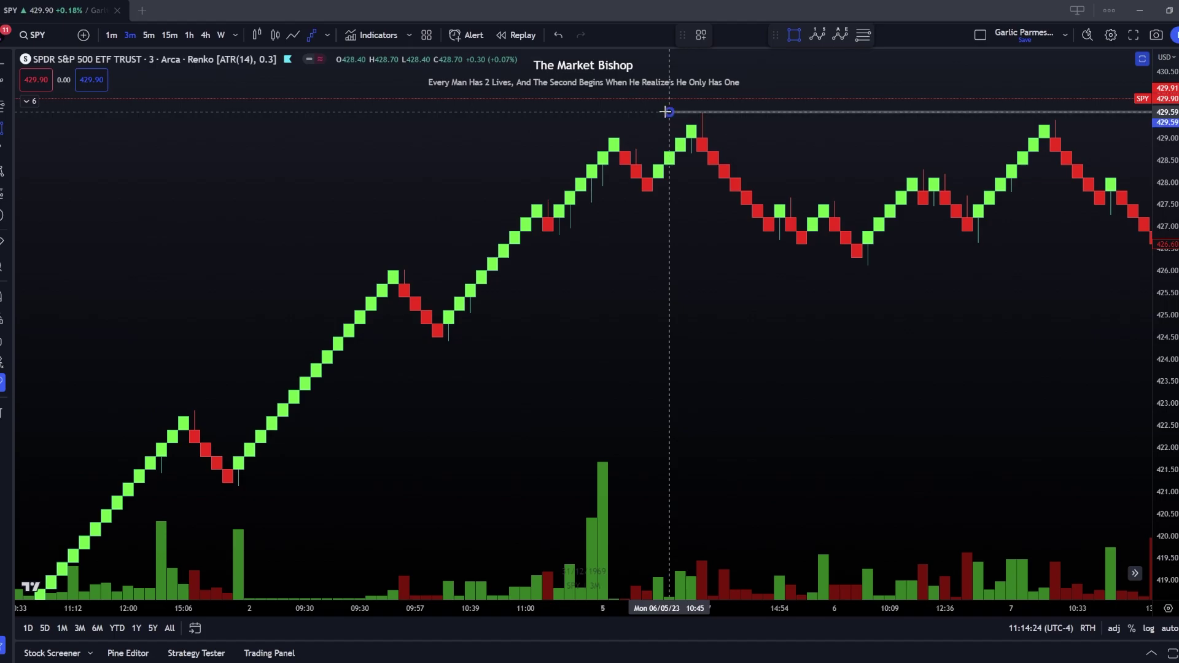
left_click(725, 138)
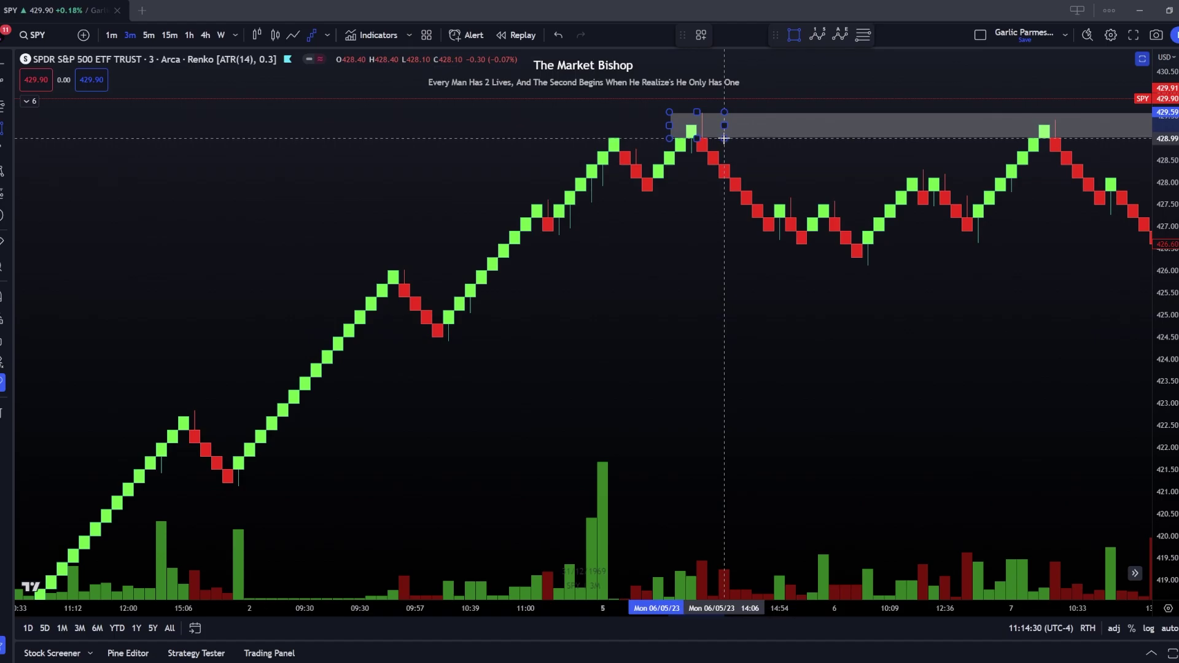
left_click(821, 178)
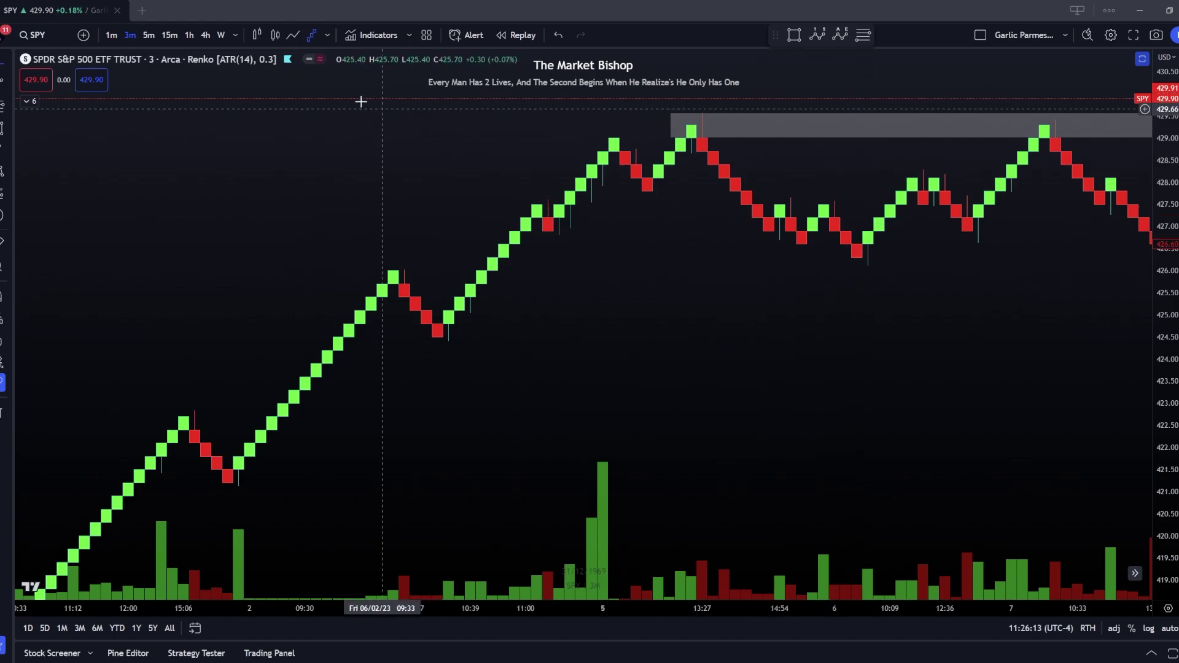
Step: Draw a second rectangle zone over the June 6 swing low, spanning about 426.10 to 426.61
left_click(2, 131)
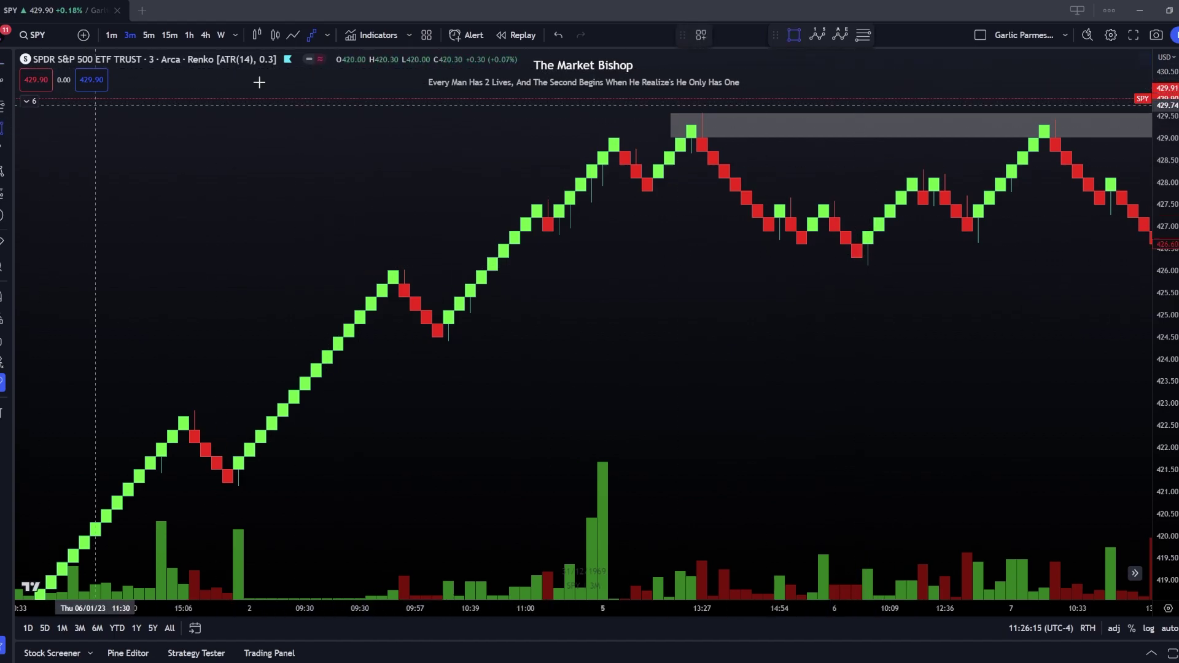
left_click(834, 266)
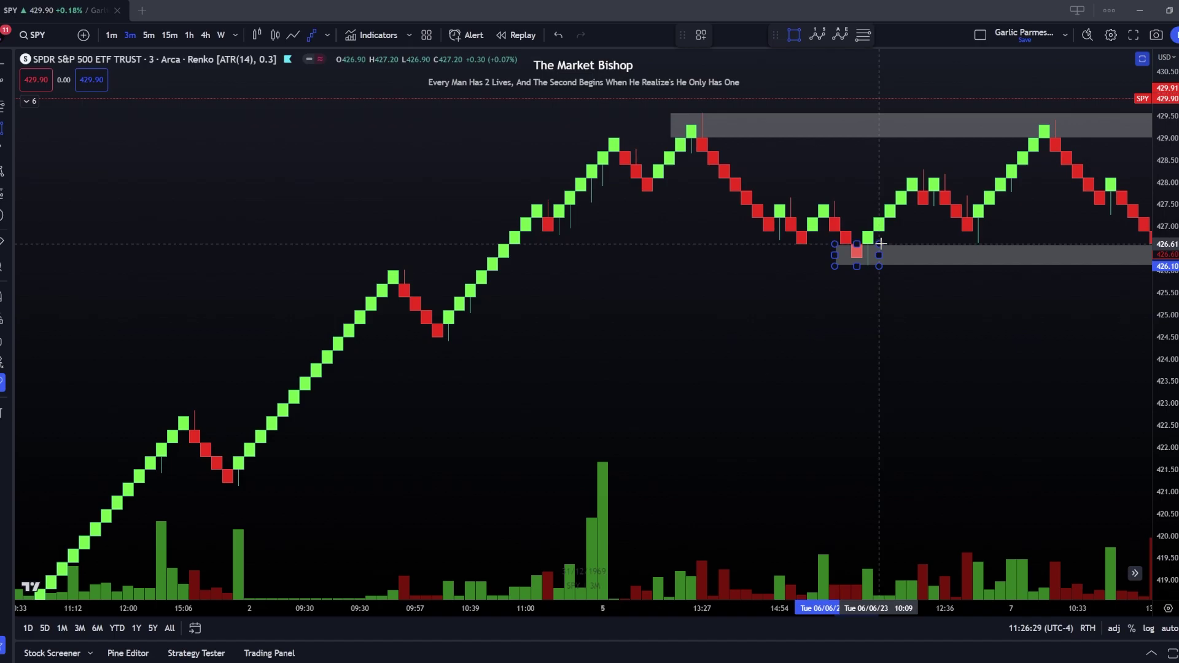
left_click(879, 244)
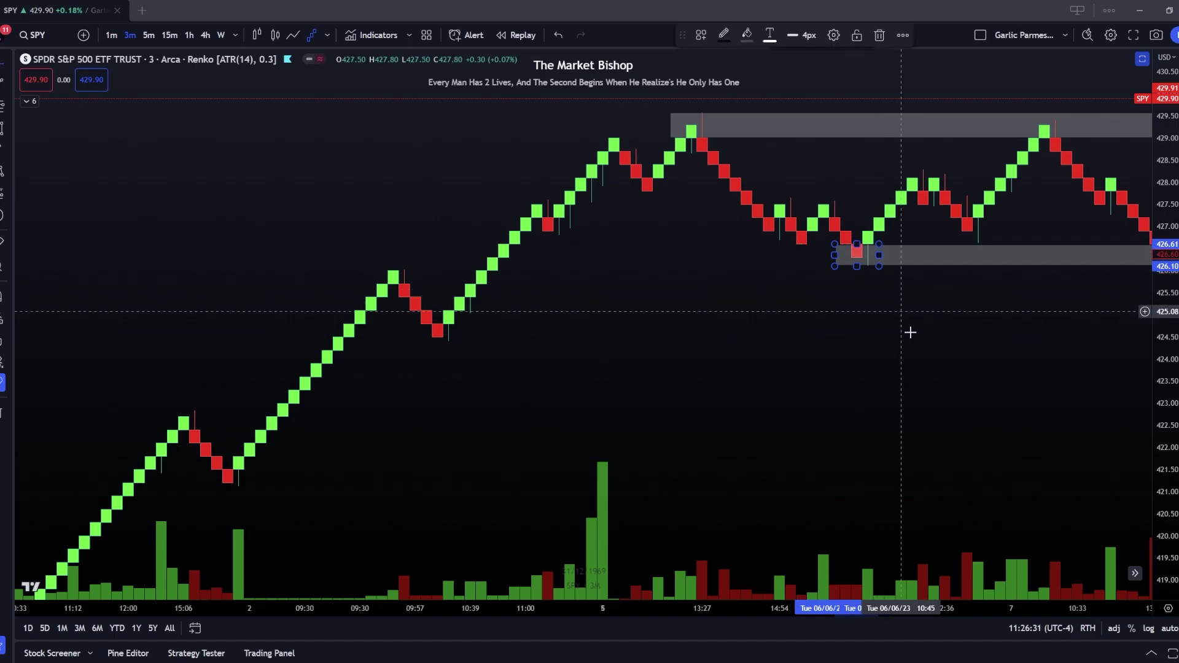
left_click(919, 353)
Step: Set the fill colour of the lower support rectangle to green
scroll(1050, 325, "down", 5)
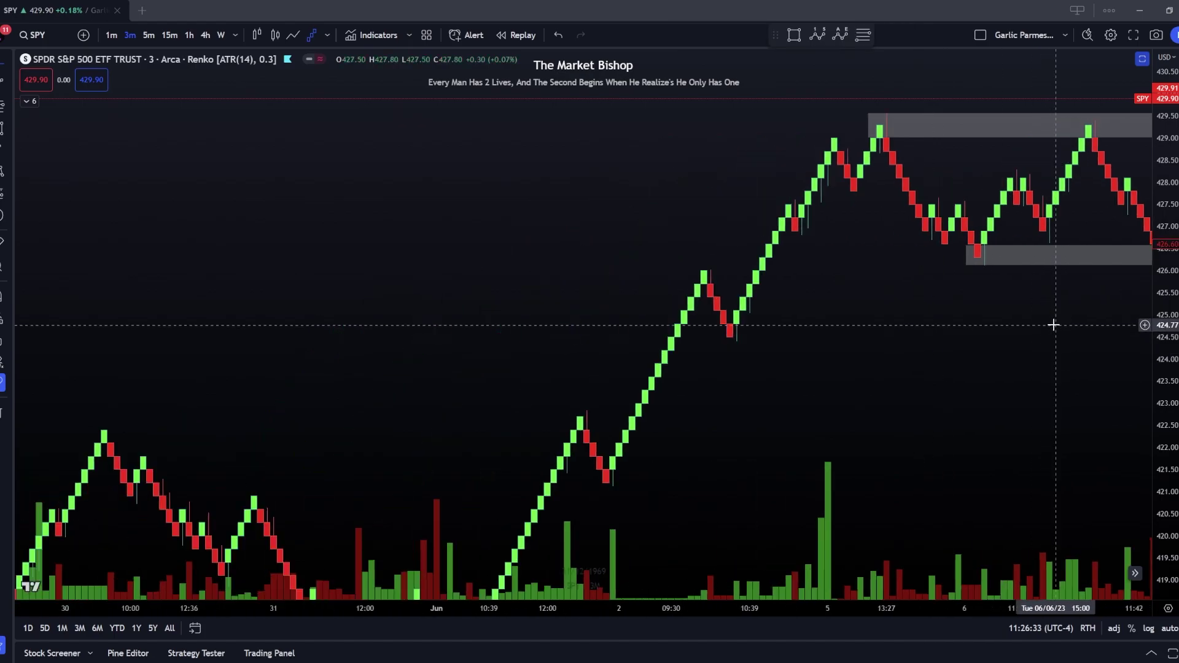
left_click_drag(707, 364, 694, 351)
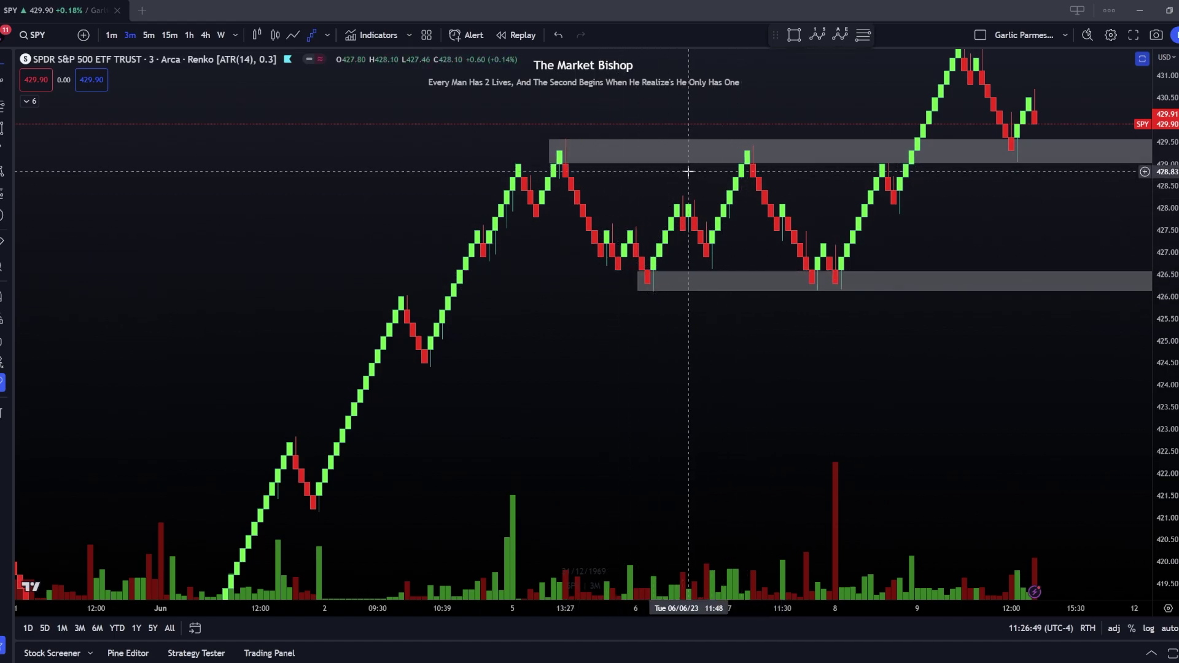
left_click(759, 274)
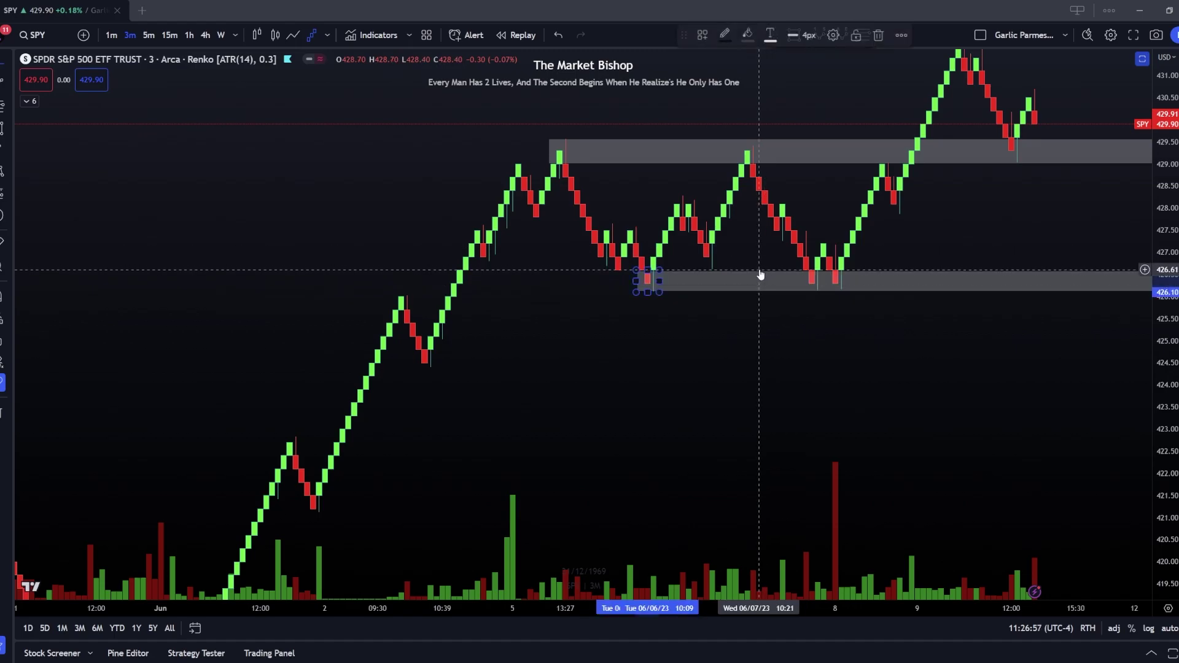
left_click(747, 38)
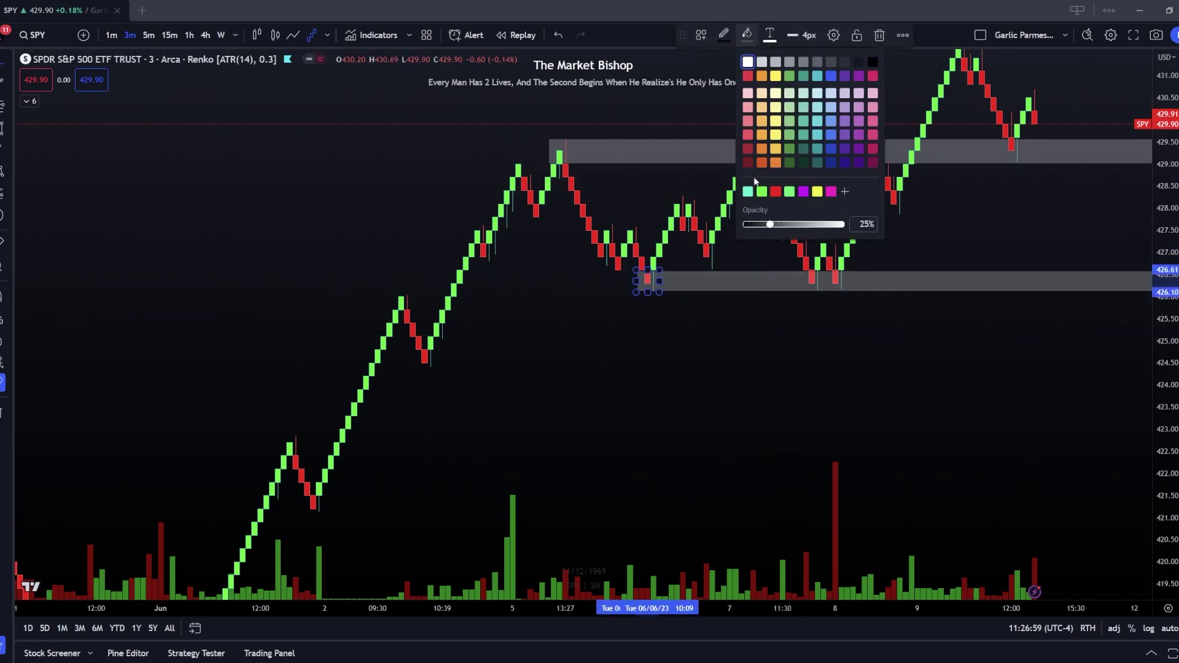
left_click(761, 193)
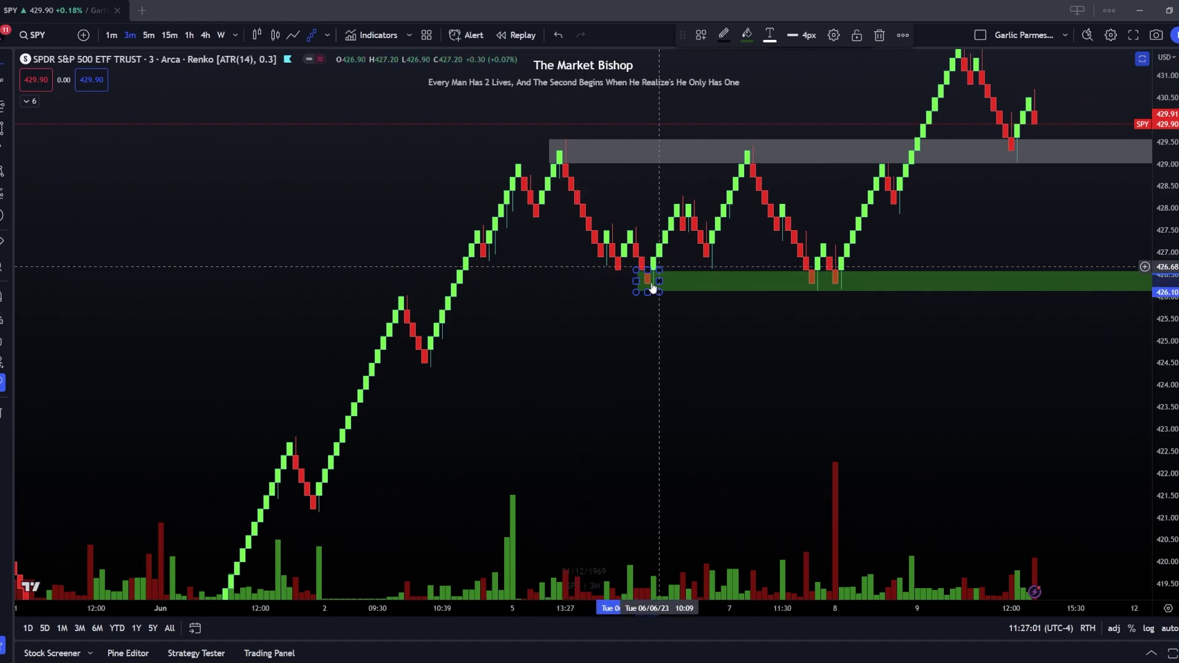
left_click(664, 323)
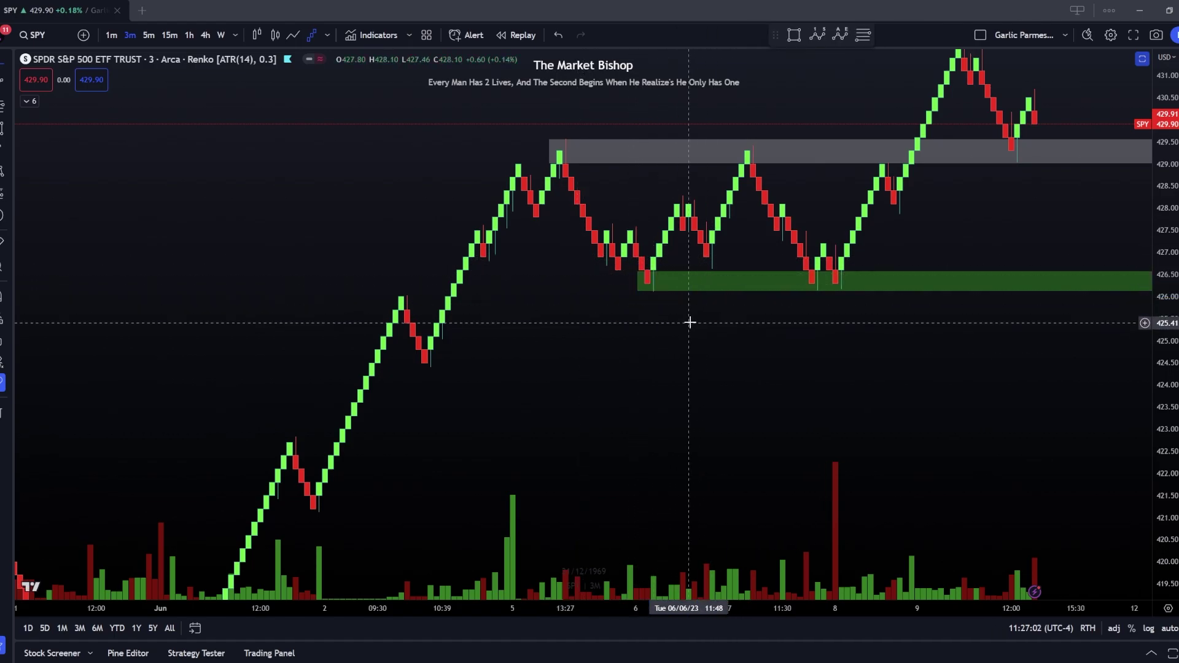
Step: Set the fill colour of the upper resistance rectangle to red
left_click(694, 163)
left_click(747, 35)
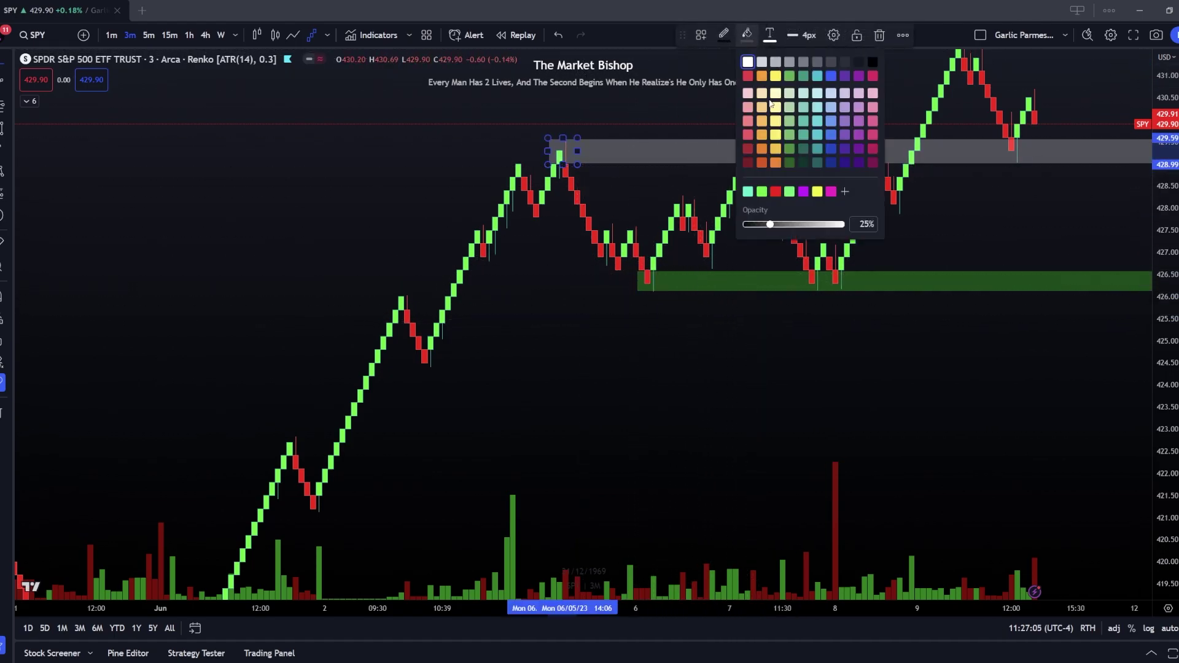
left_click(775, 191)
left_click(771, 310)
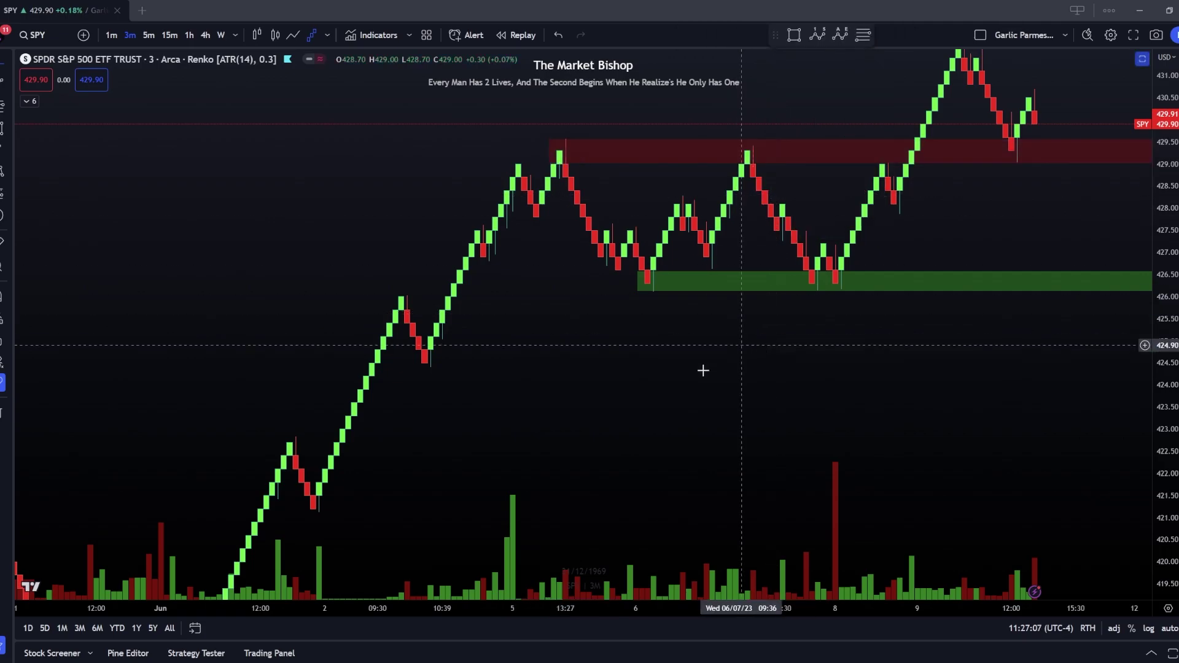
Step: Switch the chart type from Renko to Candles and examine the price action around the red and green zones
left_click(275, 35)
scroll(741, 230, "up", 3)
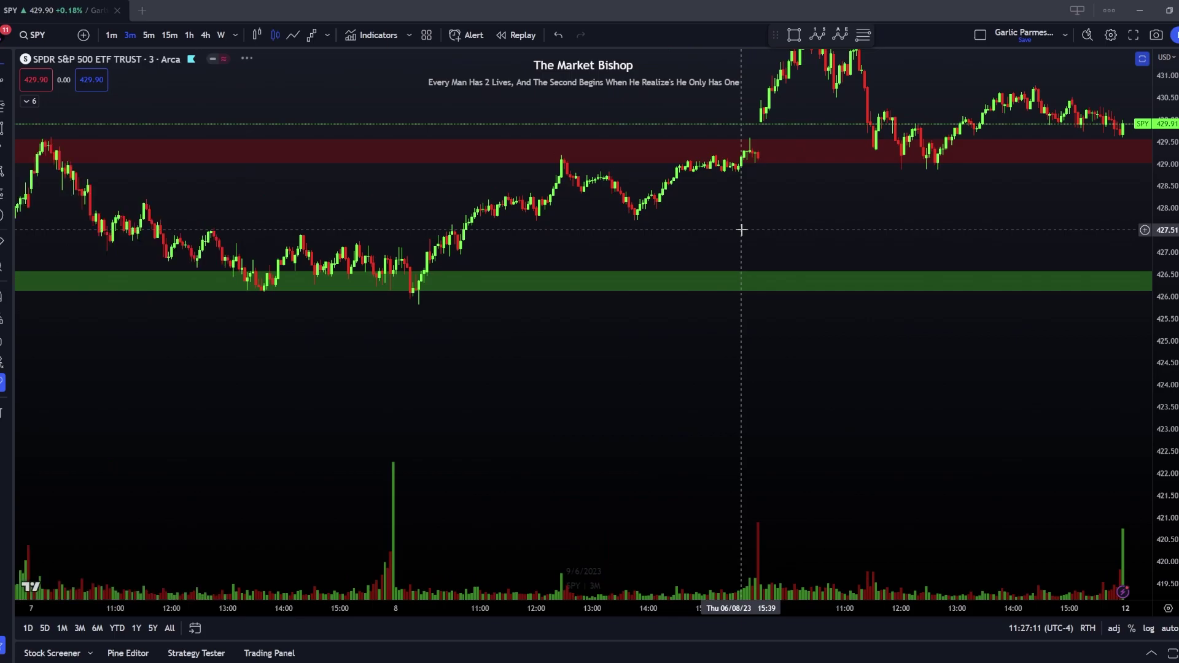
scroll(741, 230, "down", 5)
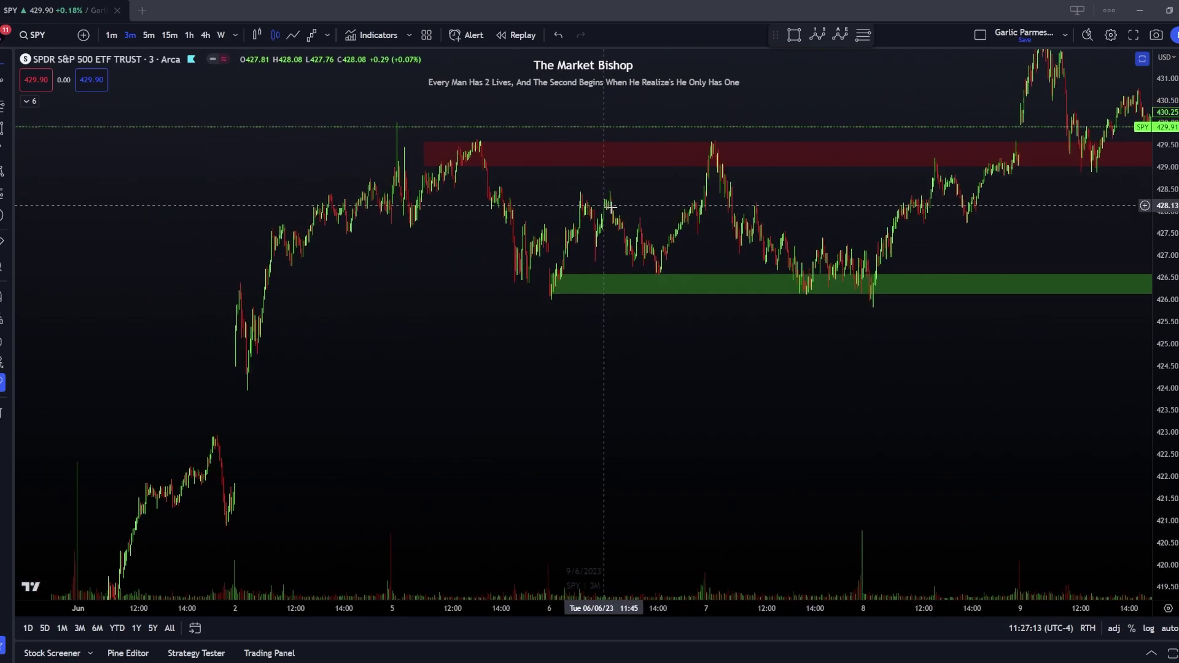
left_click_drag(609, 207, 620, 223)
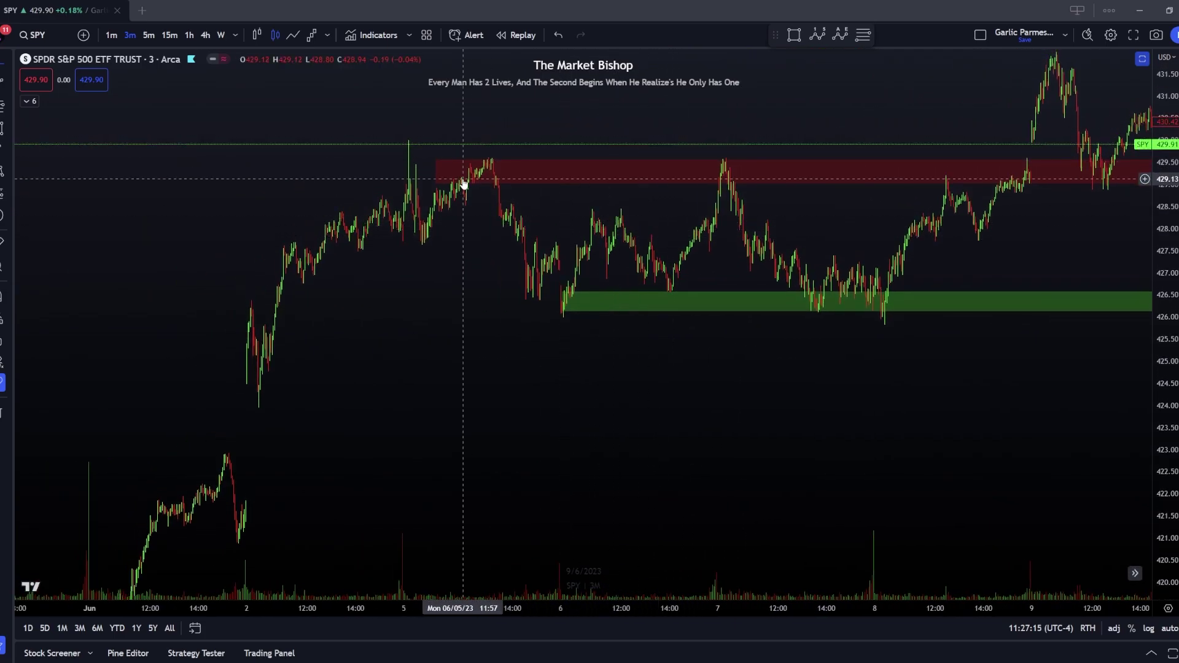
scroll(409, 211, "up", 1)
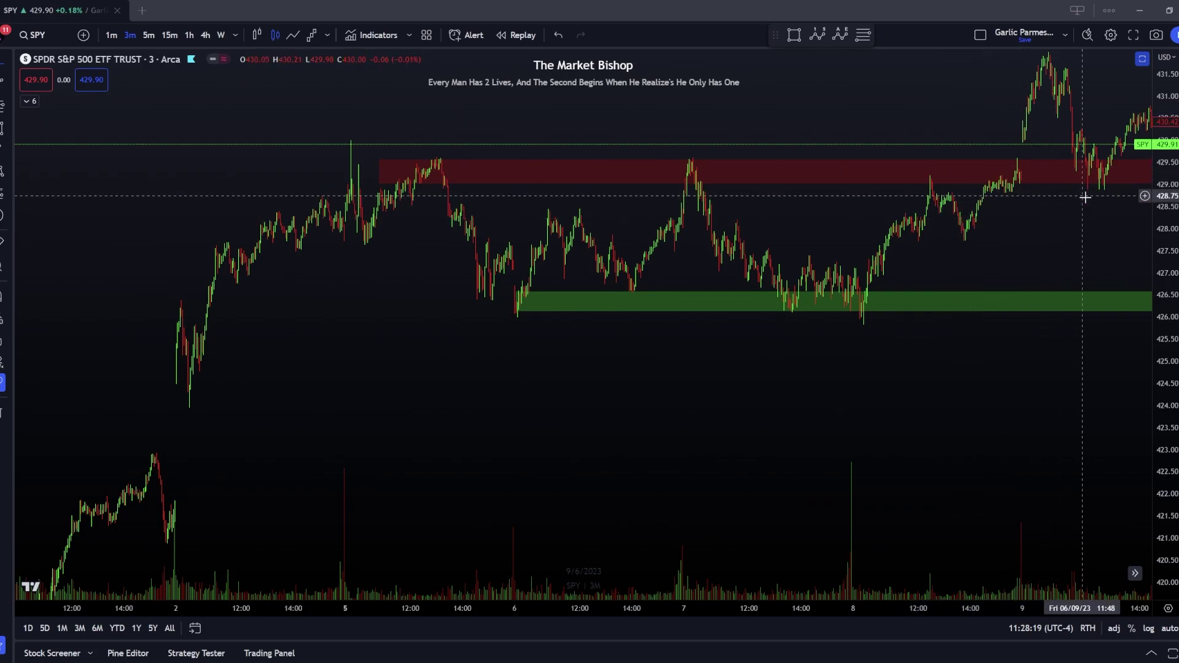
left_click_drag(1095, 205, 890, 289)
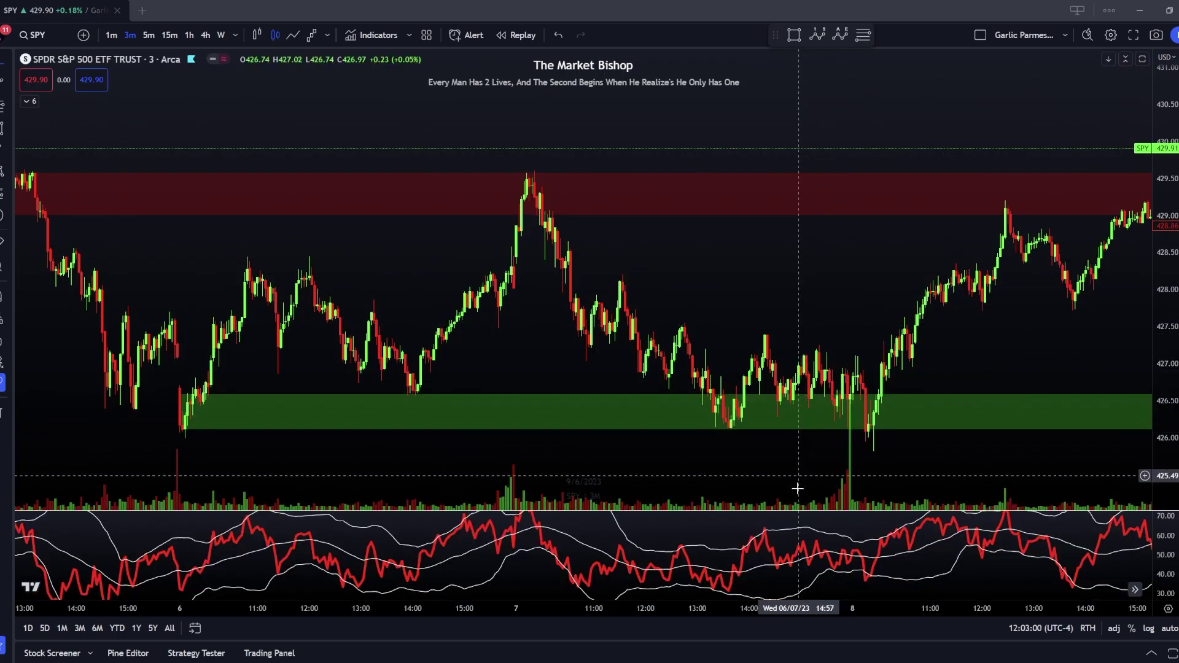
Step: Review the RSI indicator's input settings, including the RSI length and the Bollinger Bands moving average options
double_click(789, 564)
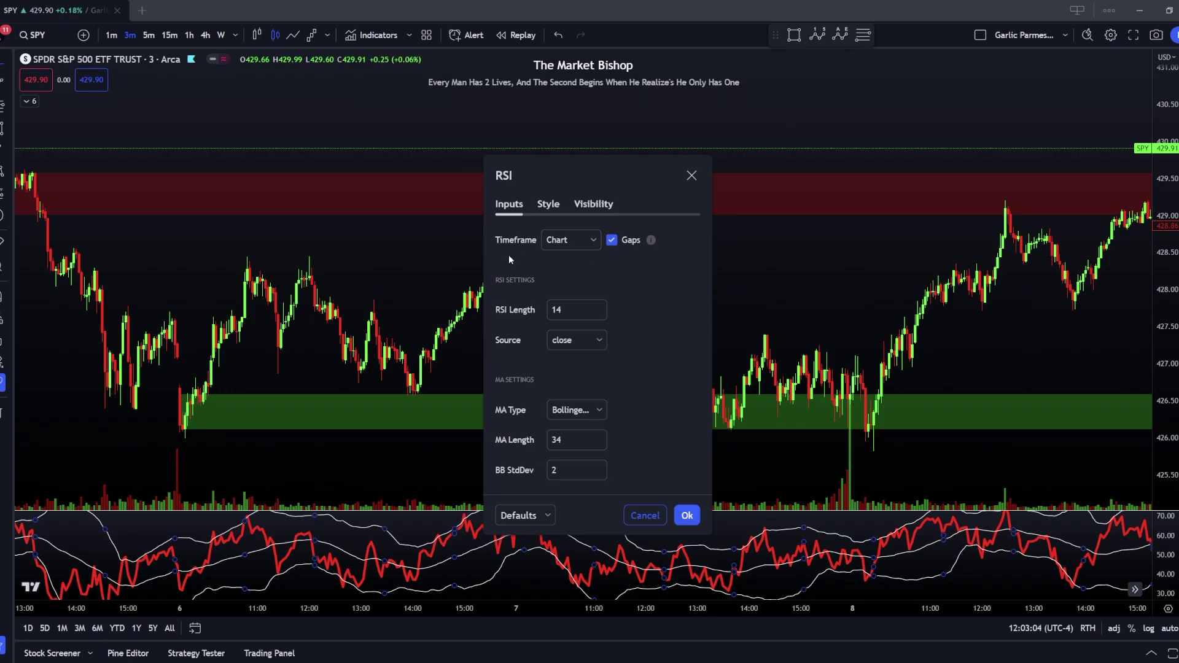
left_click(686, 515)
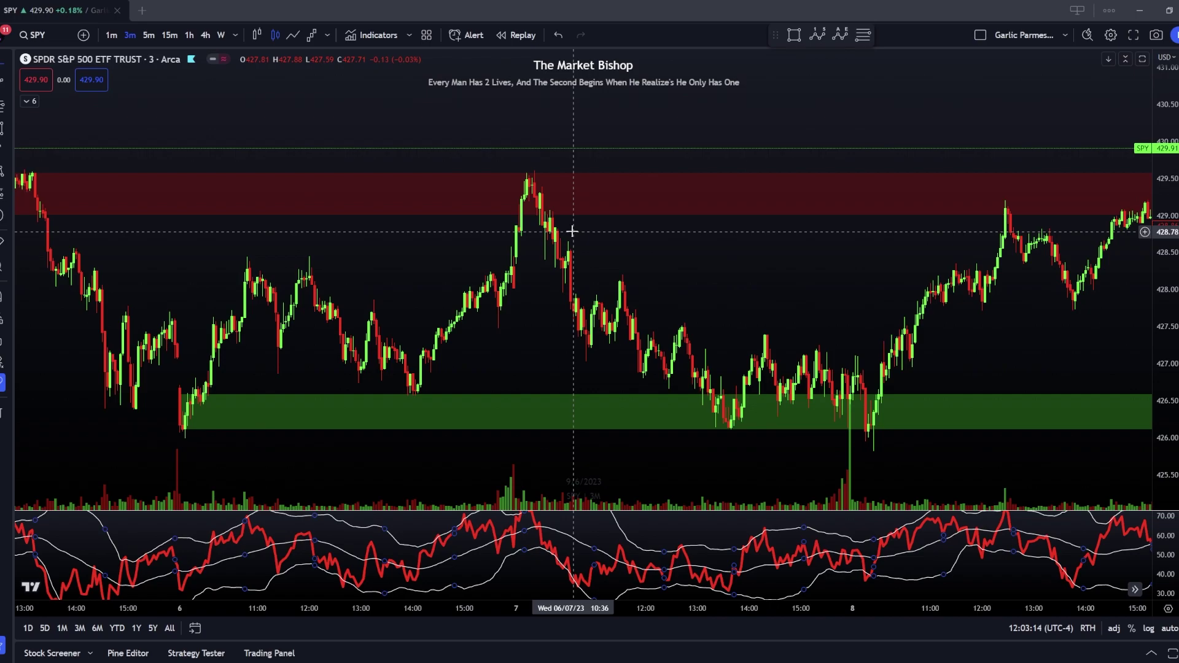
Step: Draw a circle around the June 6 afternoon low just above the green zone, centred at about 426.71
left_click_drag(416, 385, 433, 408)
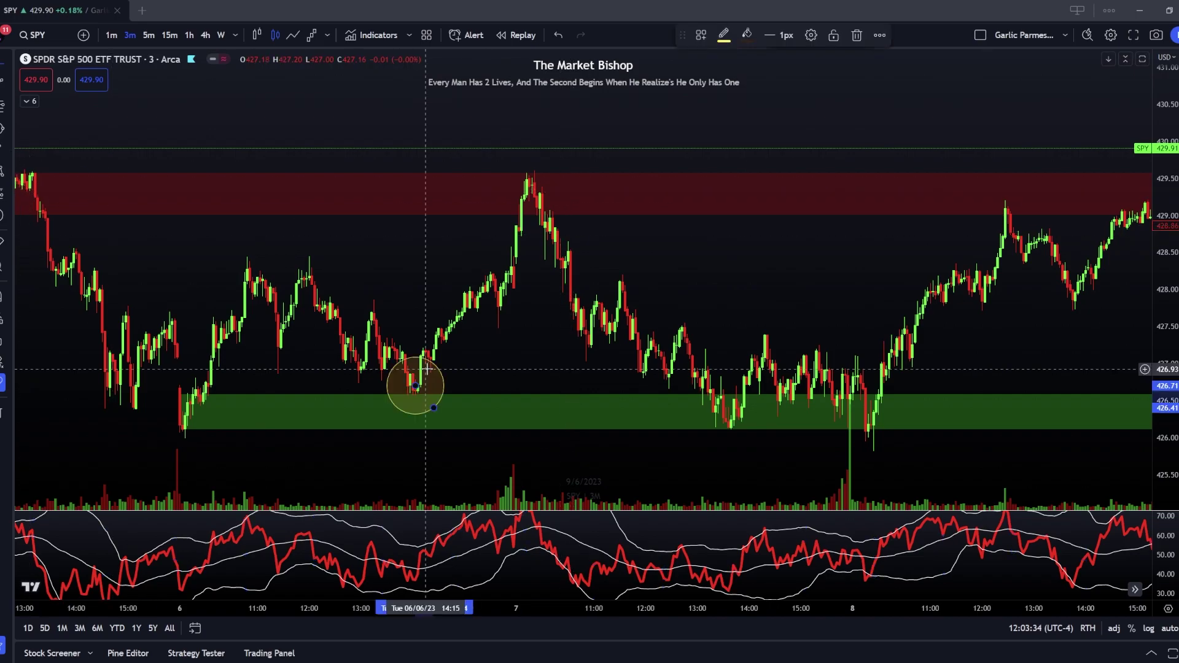
Step: Draw a downward arrow on June 6 from about 428.78 at 11:42 to about 427.45 at 13:48, pointing toward the circled low
left_click(461, 350)
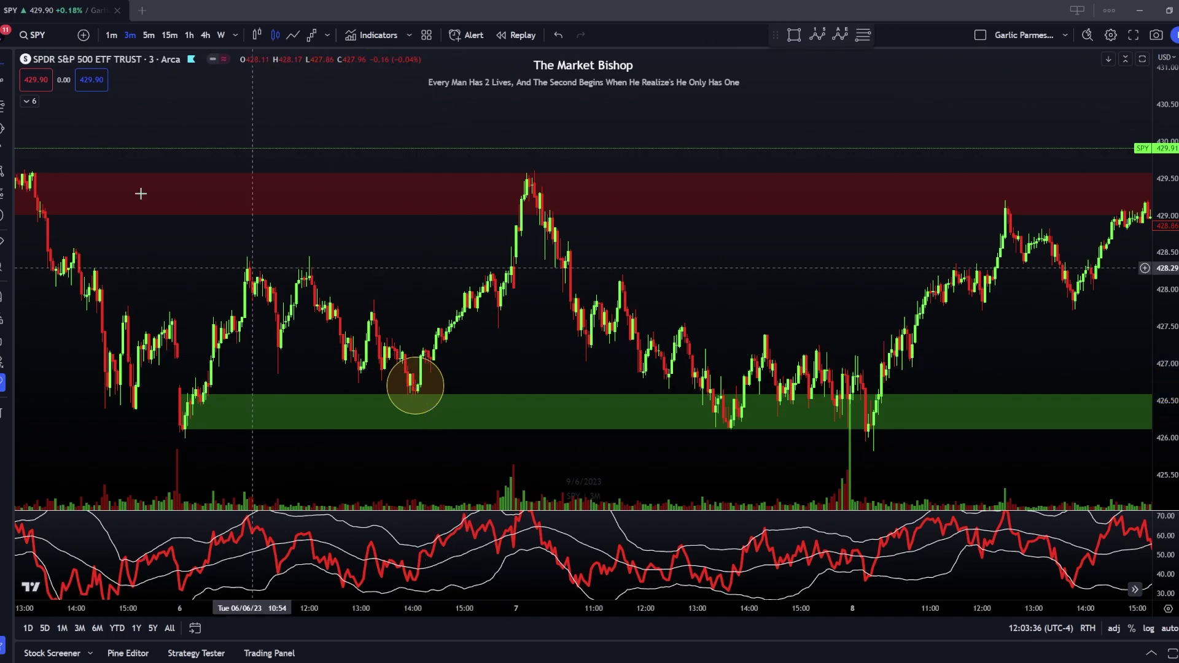
left_click(3, 94)
left_click(49, 110)
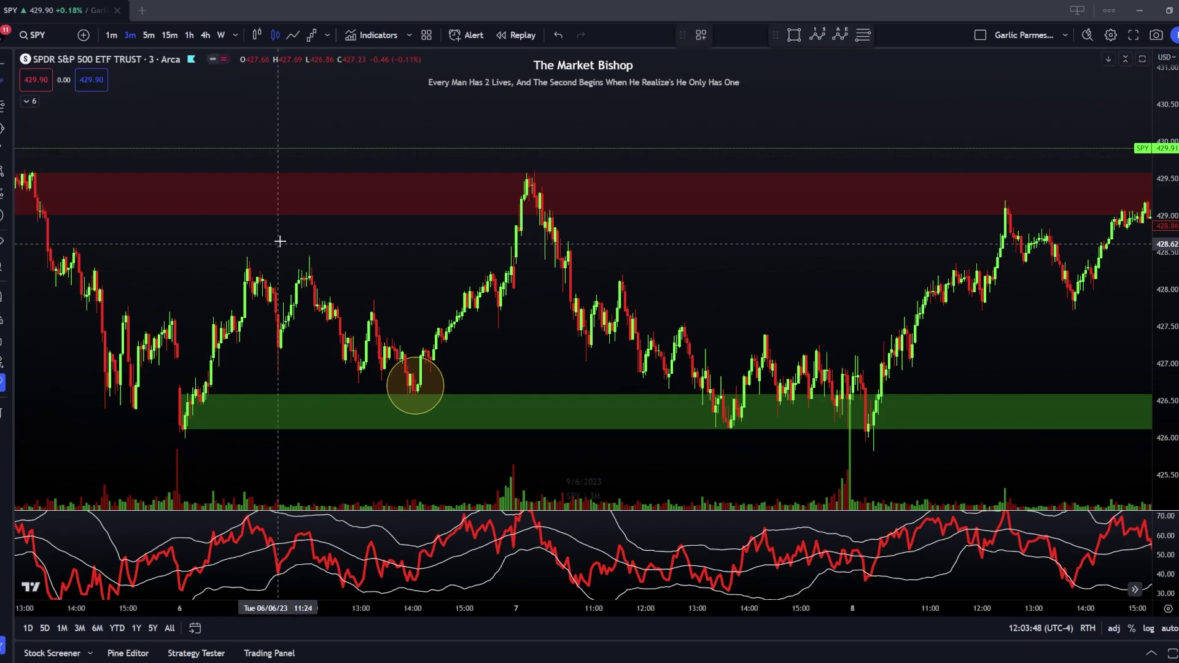
left_click(294, 233)
left_click(401, 330)
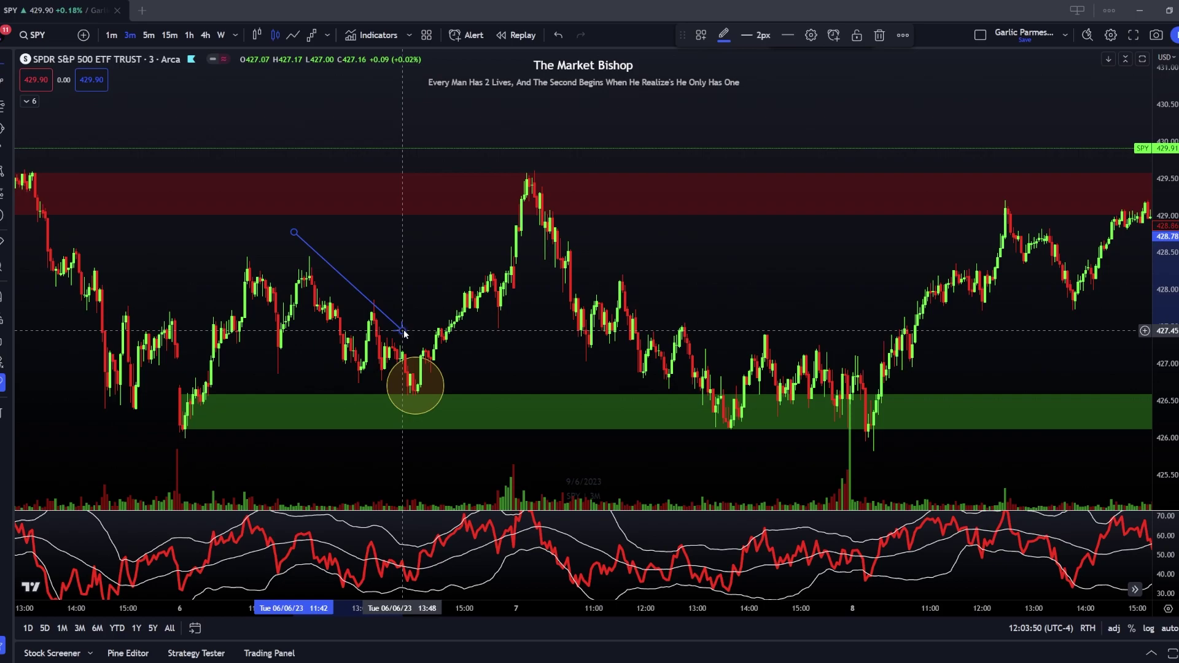
Step: Draw a rising trend line beneath the June 6 RSI lows, from about 29.79 at 12:39 to about 40.41
left_click(9, 86)
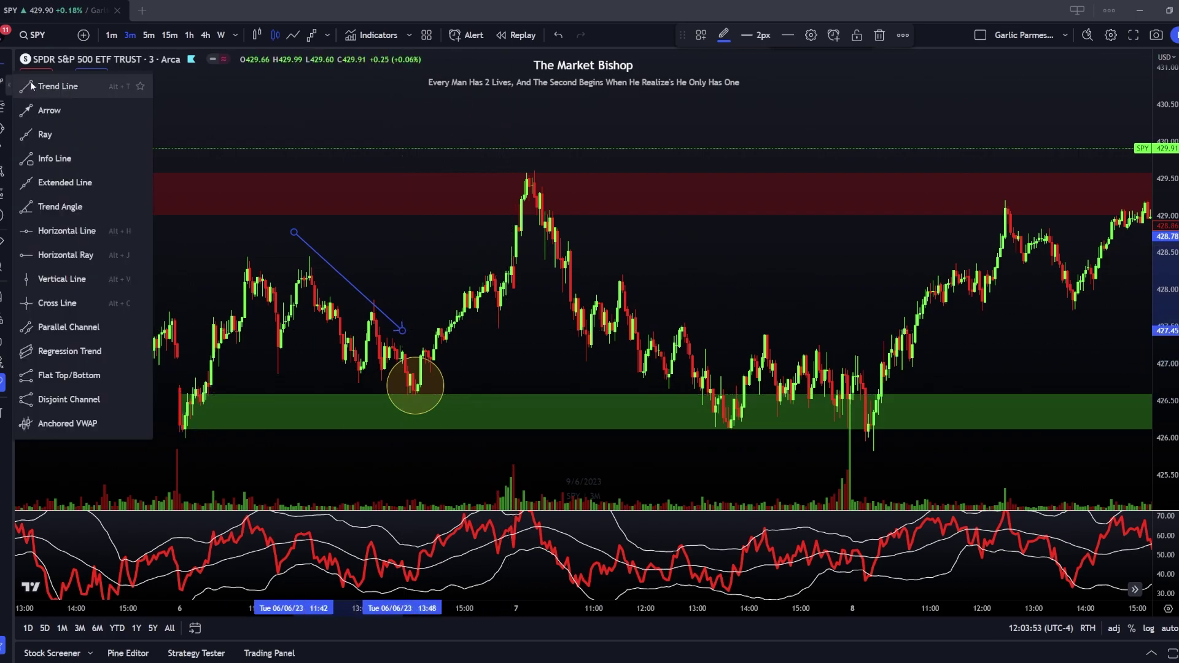
left_click(342, 593)
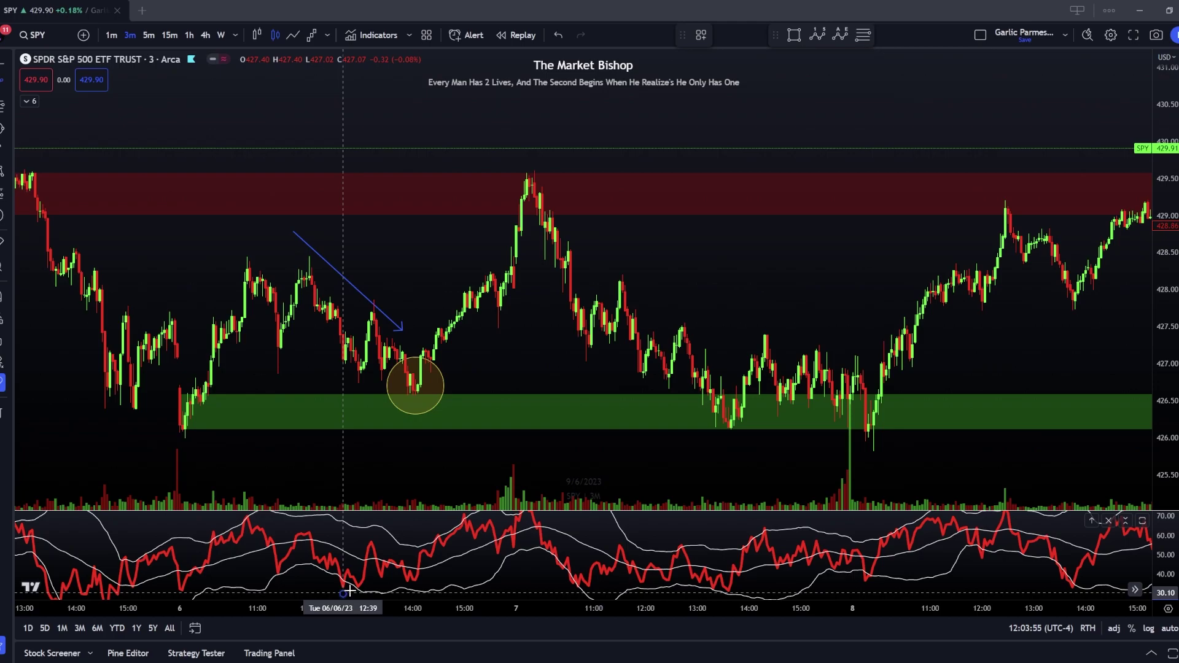
left_click(449, 575)
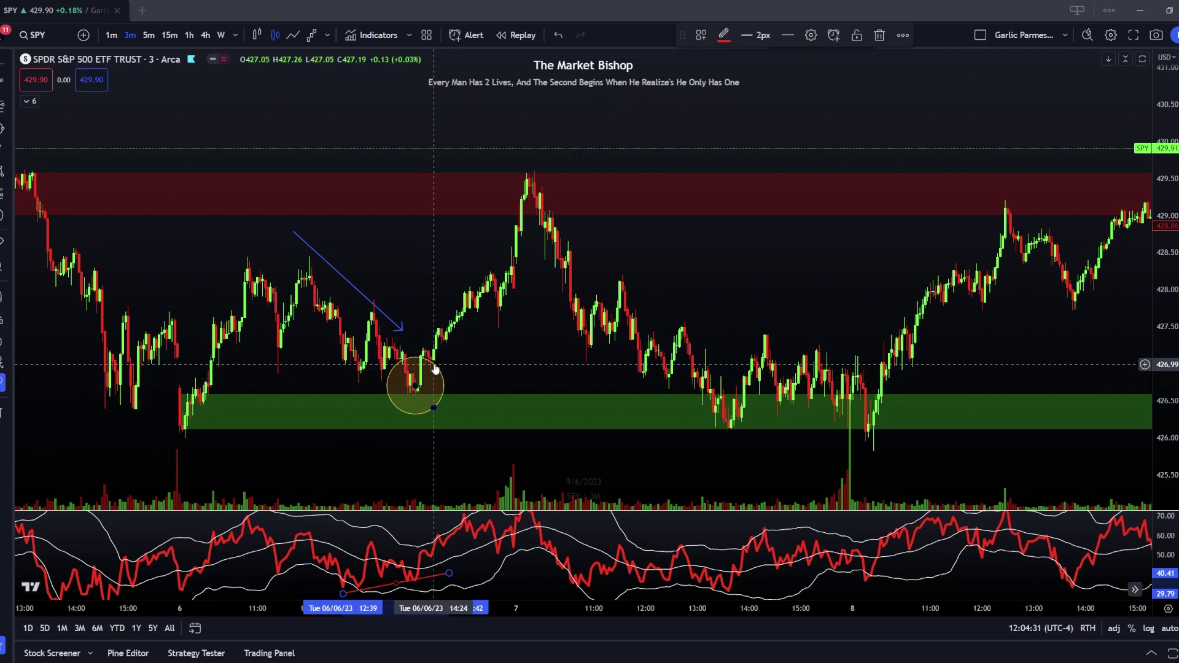
Step: Draw a rising trend line beneath the RSI lows from the June 7 afternoon to the June 8 morning
left_click_drag(509, 350, 474, 358)
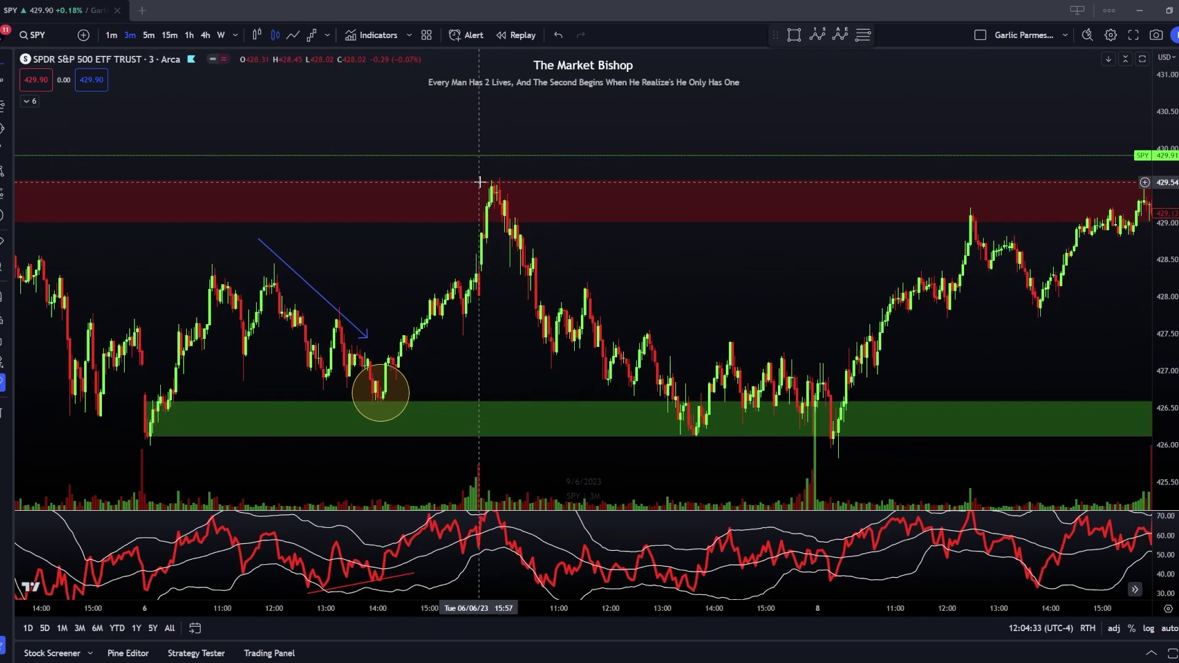
left_click_drag(540, 539, 532, 541)
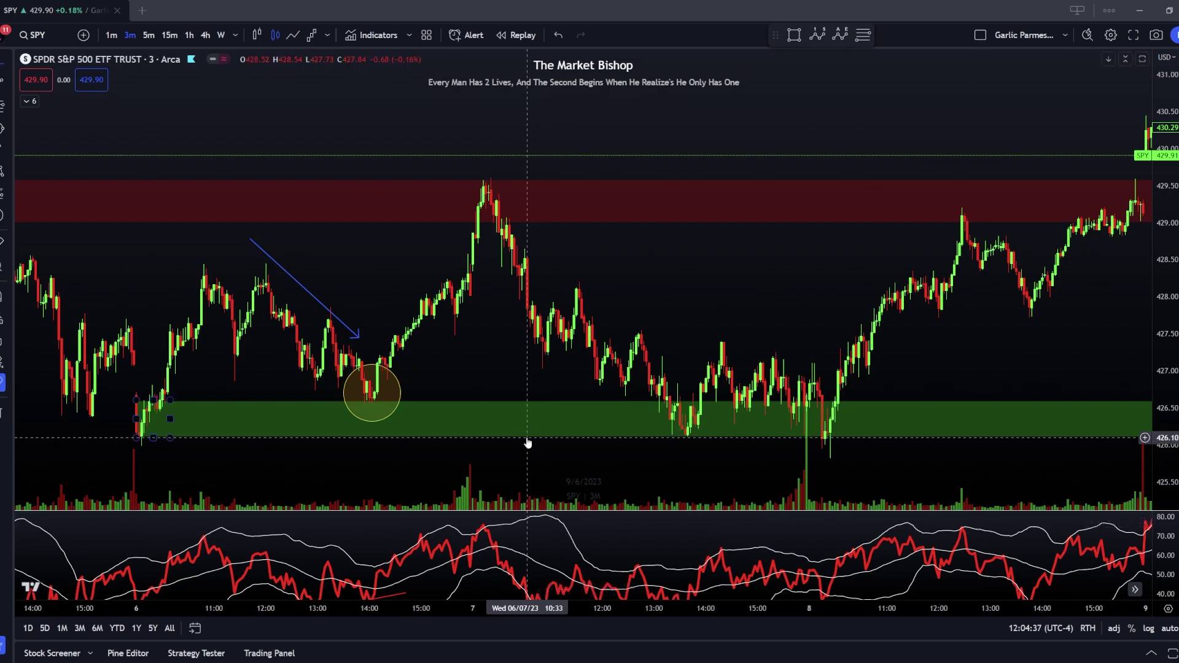
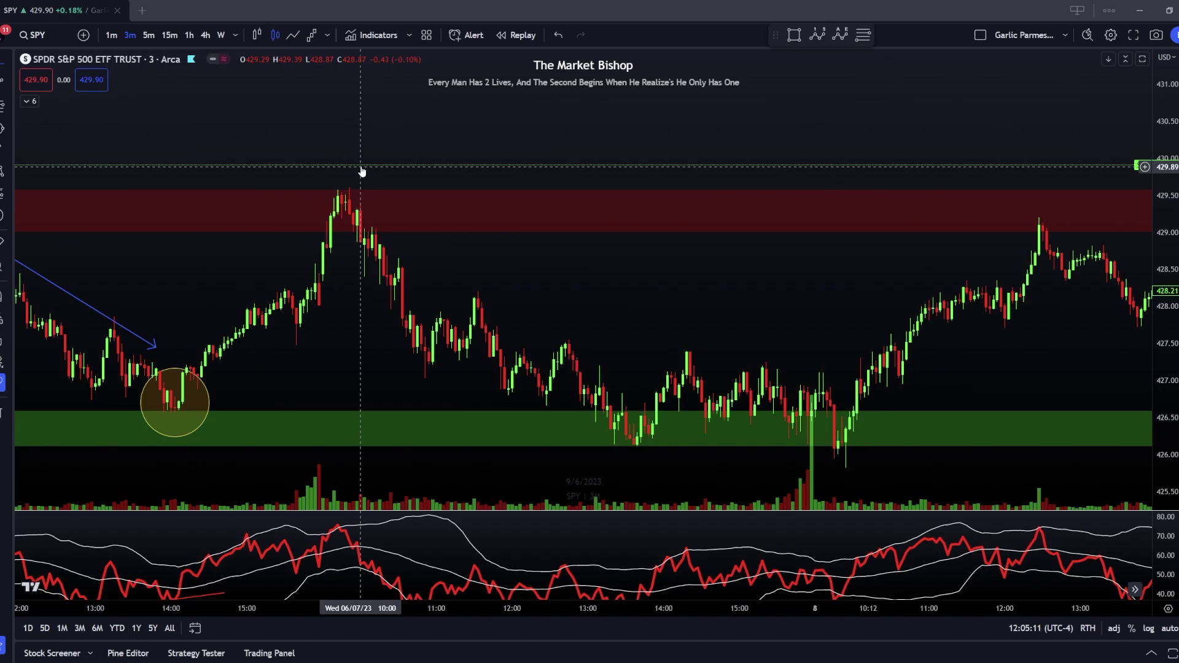
left_click_drag(539, 329, 466, 277)
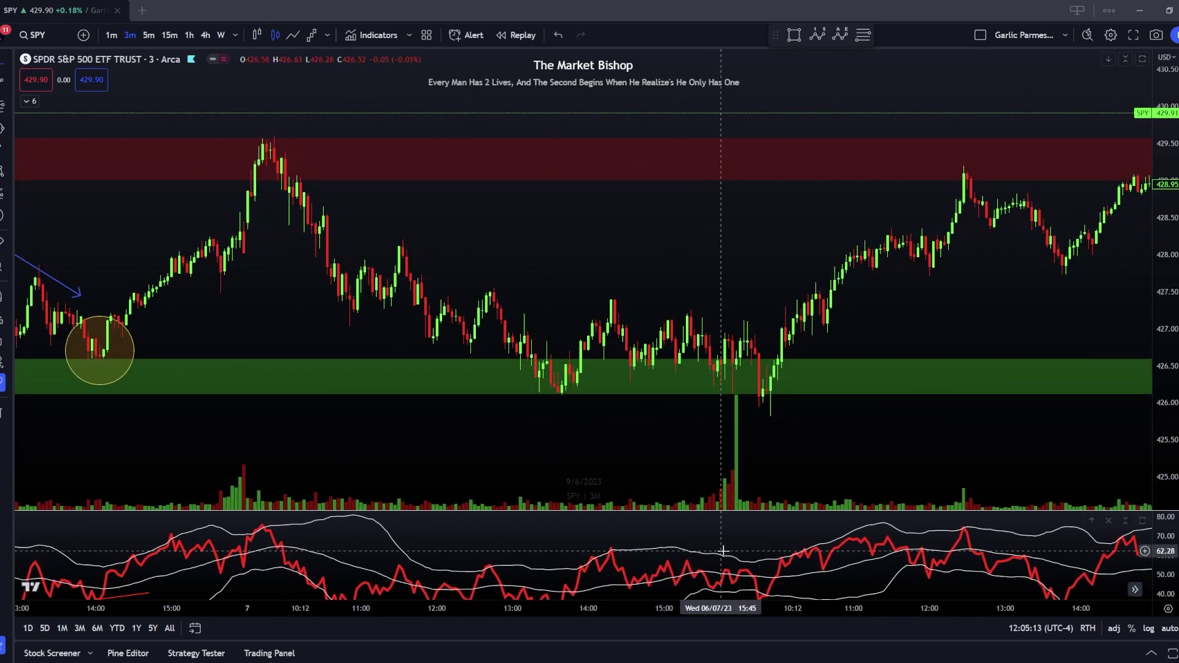
left_click_drag(723, 551, 721, 533)
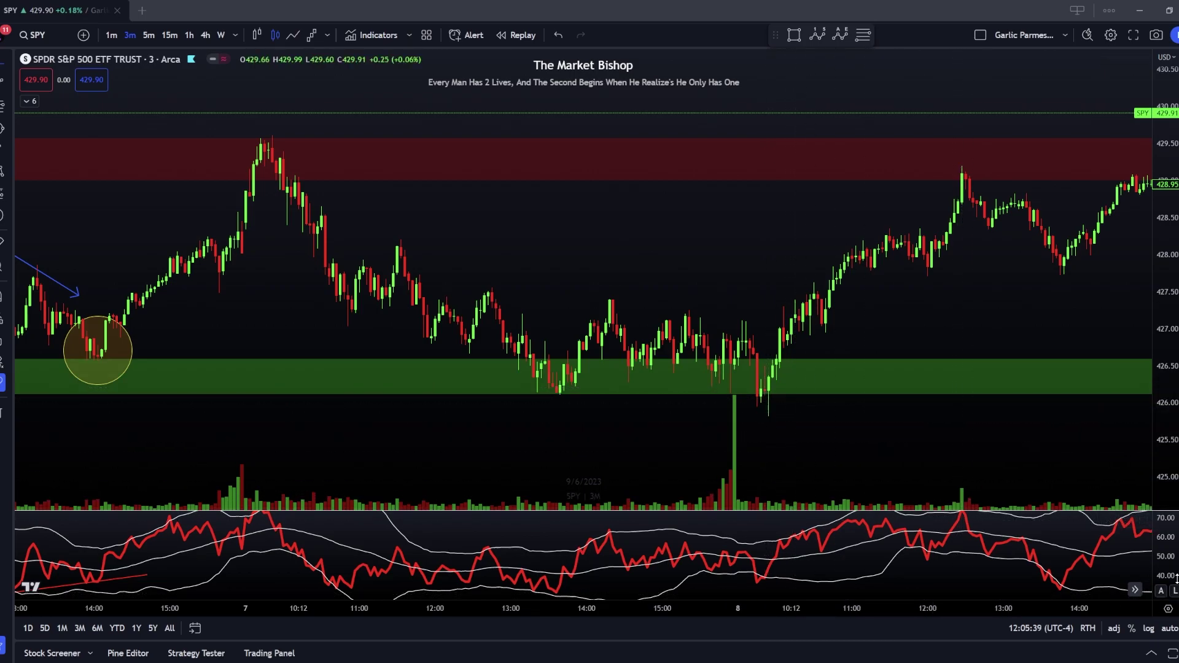
left_click_drag(1166, 590, 1166, 566)
left_click_drag(837, 565, 835, 552)
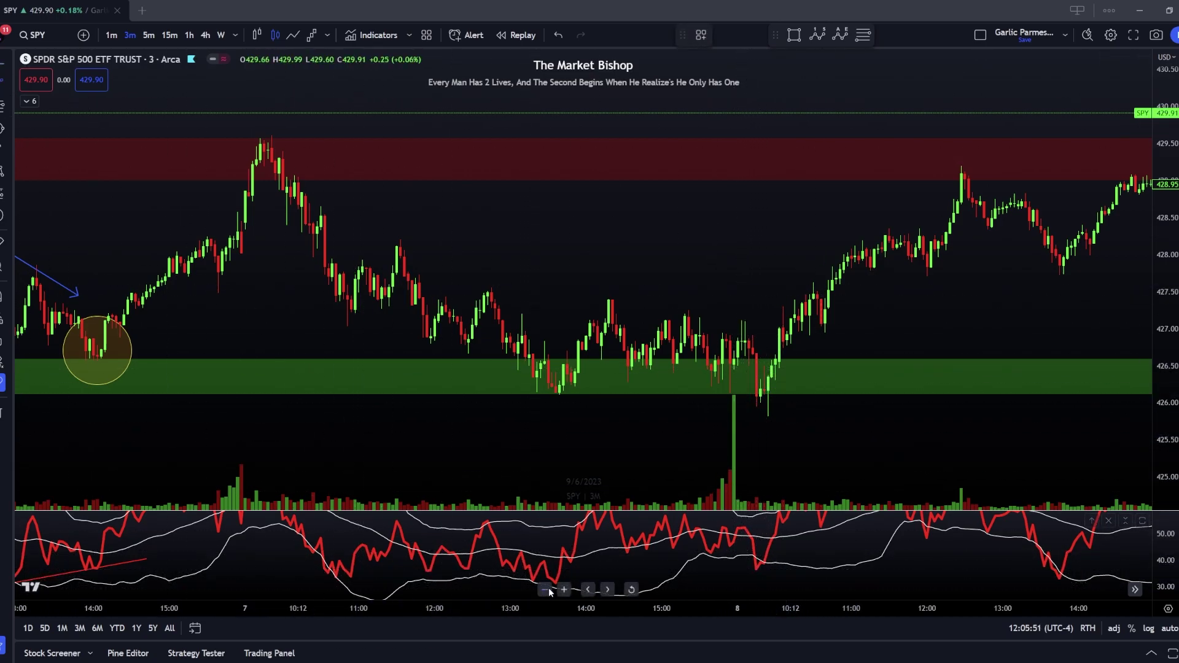
mouse_move(554, 582)
left_mouse_down()
mouse_move(778, 569)
mouse_move(789, 556)
mouse_move(771, 566)
left_mouse_up()
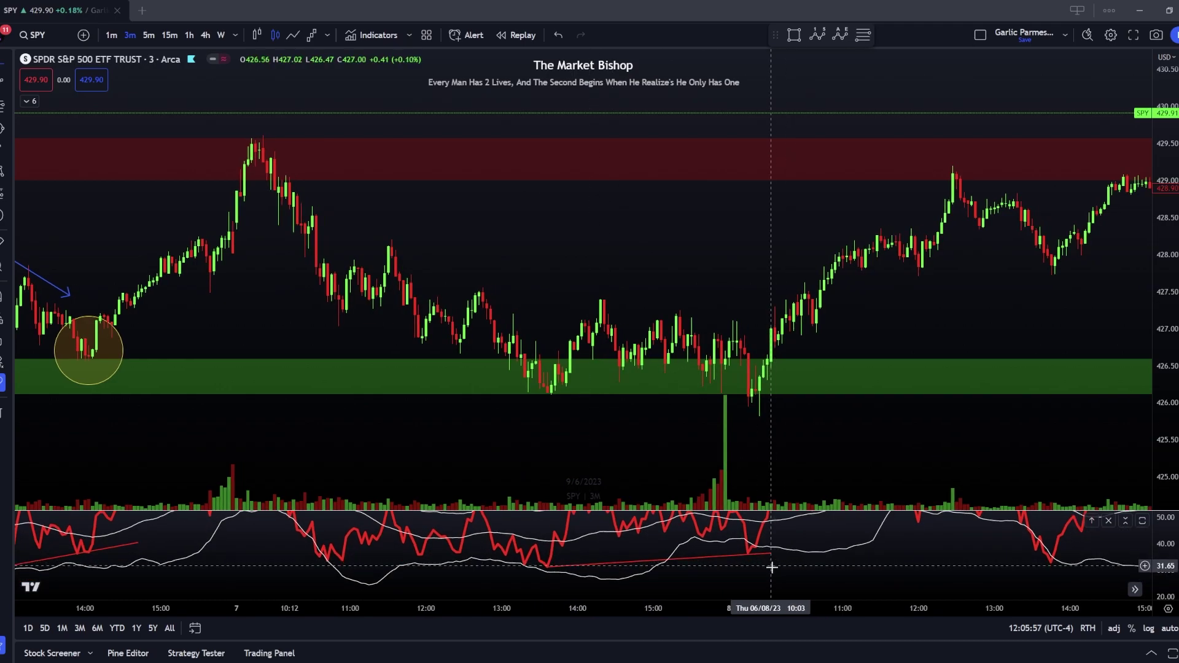
Step: Maximize the RSI pane, fine-tune the June 8 end of the new trend line, and restore the normal layout
double_click(900, 574)
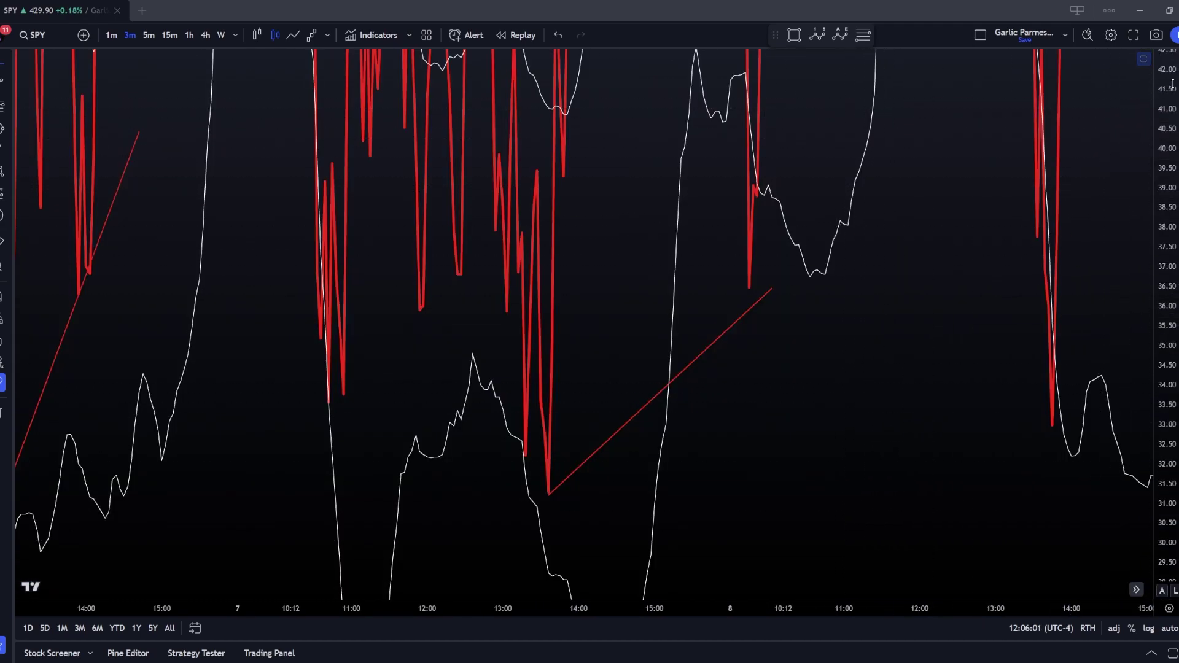
key("alt+r")
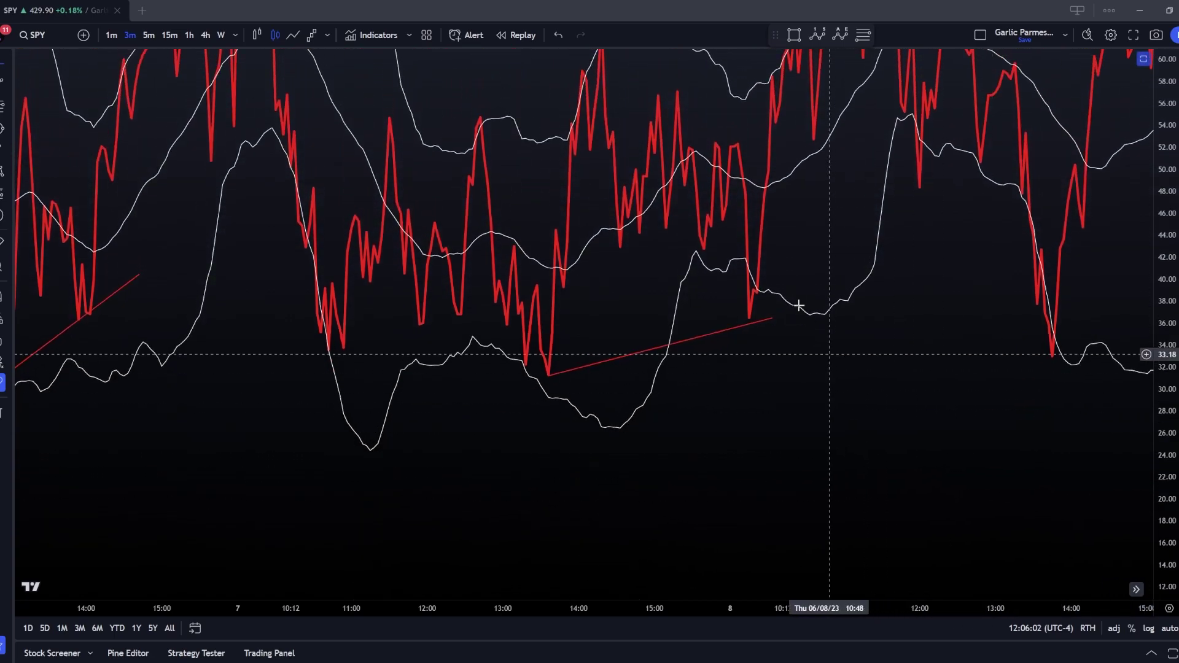
left_click(768, 315)
left_click_drag(769, 315, 768, 311)
double_click(823, 384)
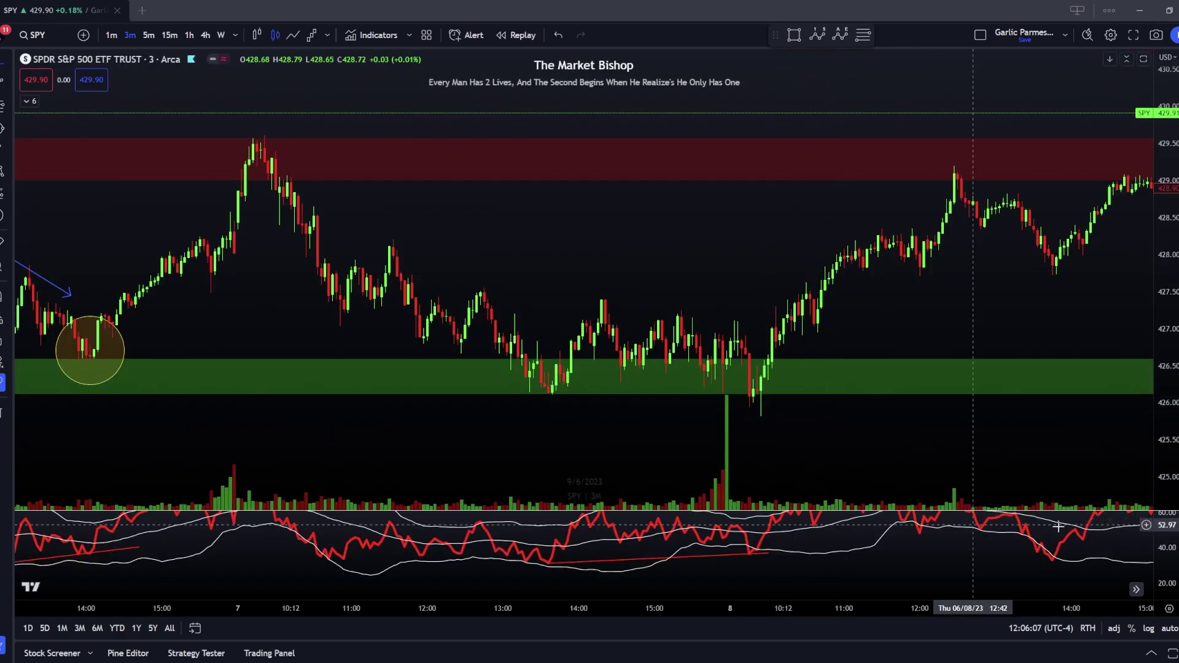
Step: Examine how price and RSI behave around the red and green zones from June 6 through June 9
left_click_drag(1173, 521, 1173, 540)
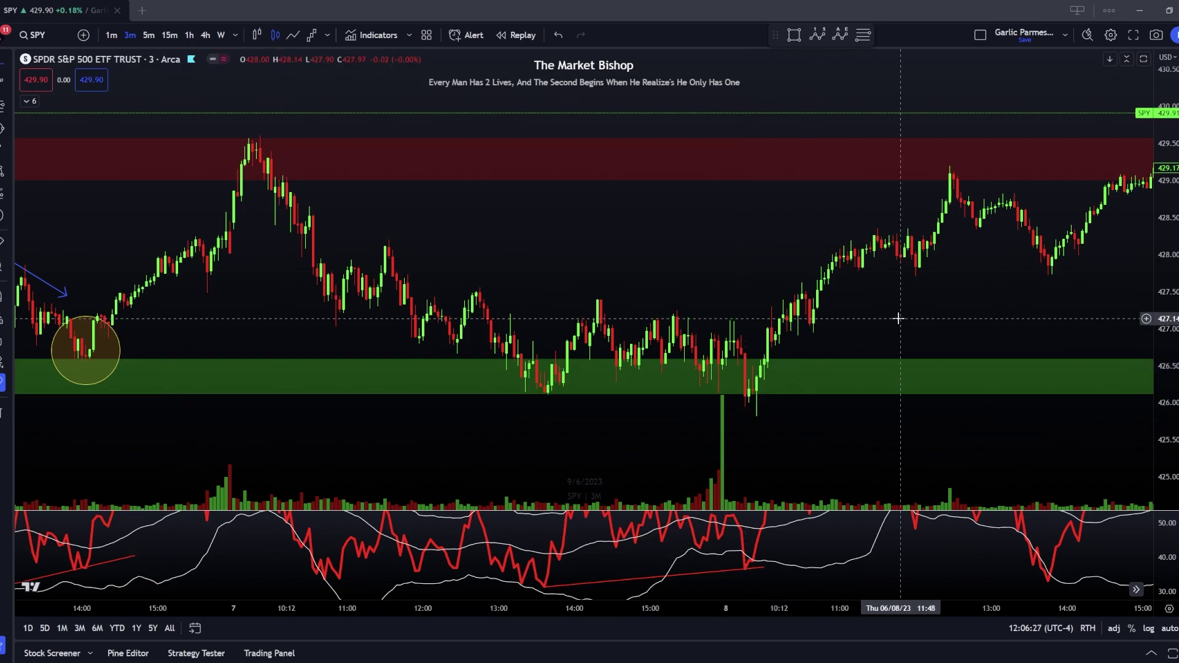
left_click_drag(886, 339, 837, 344)
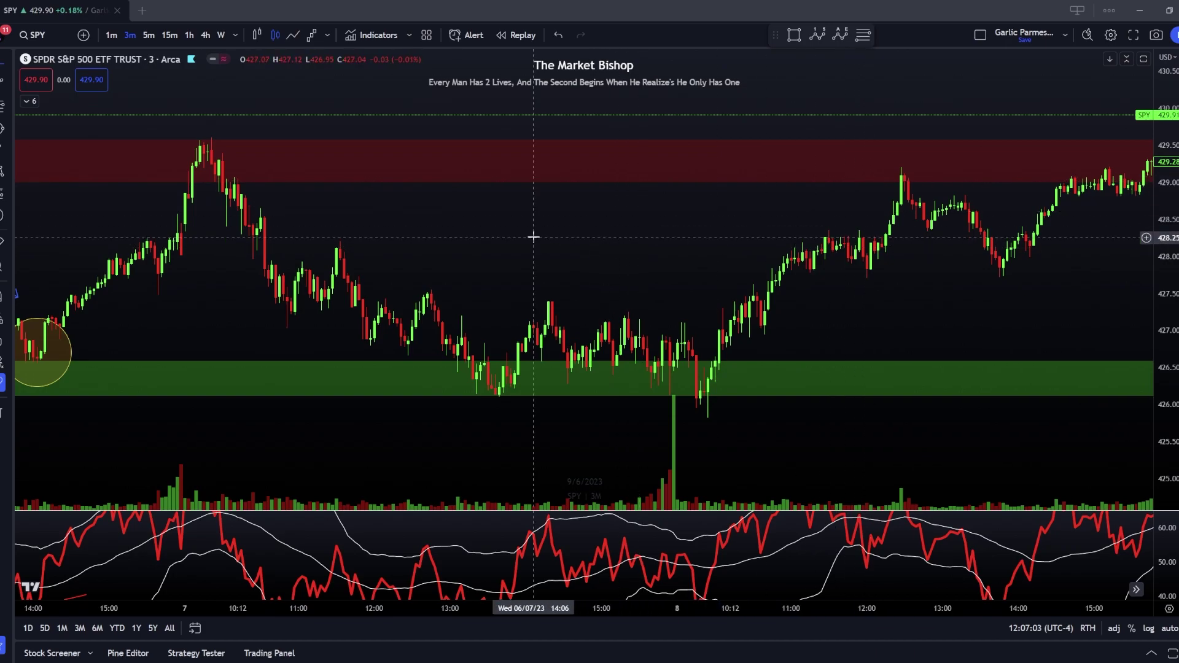
left_click_drag(534, 237, 903, 202)
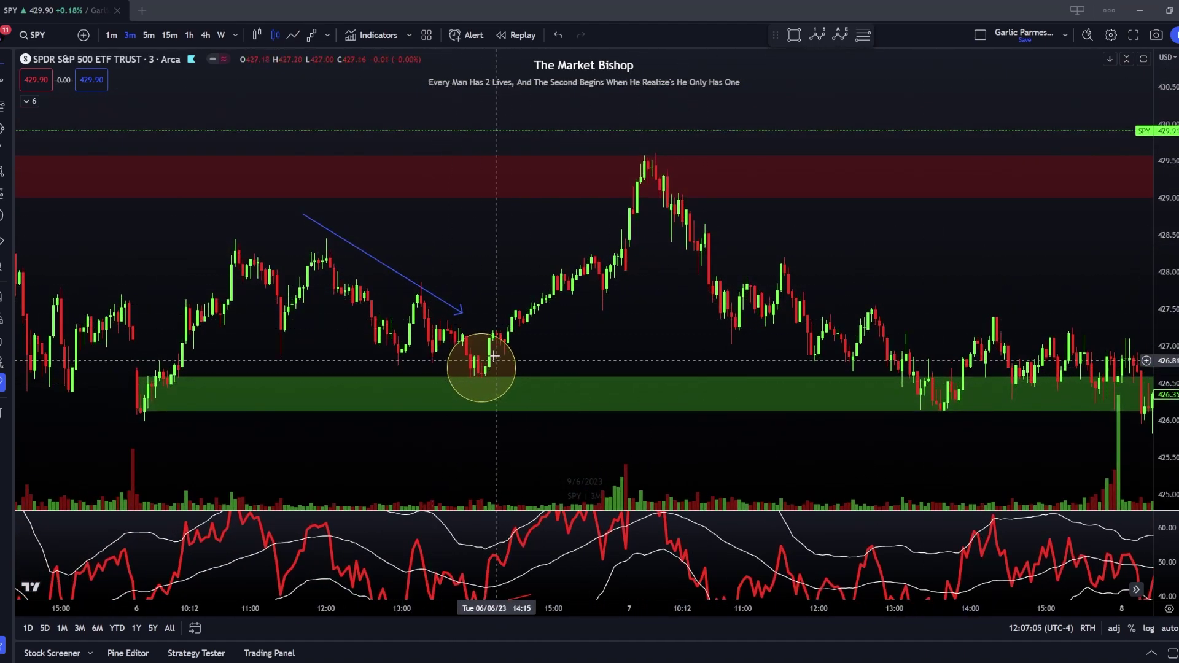
left_click_drag(539, 197, 468, 205)
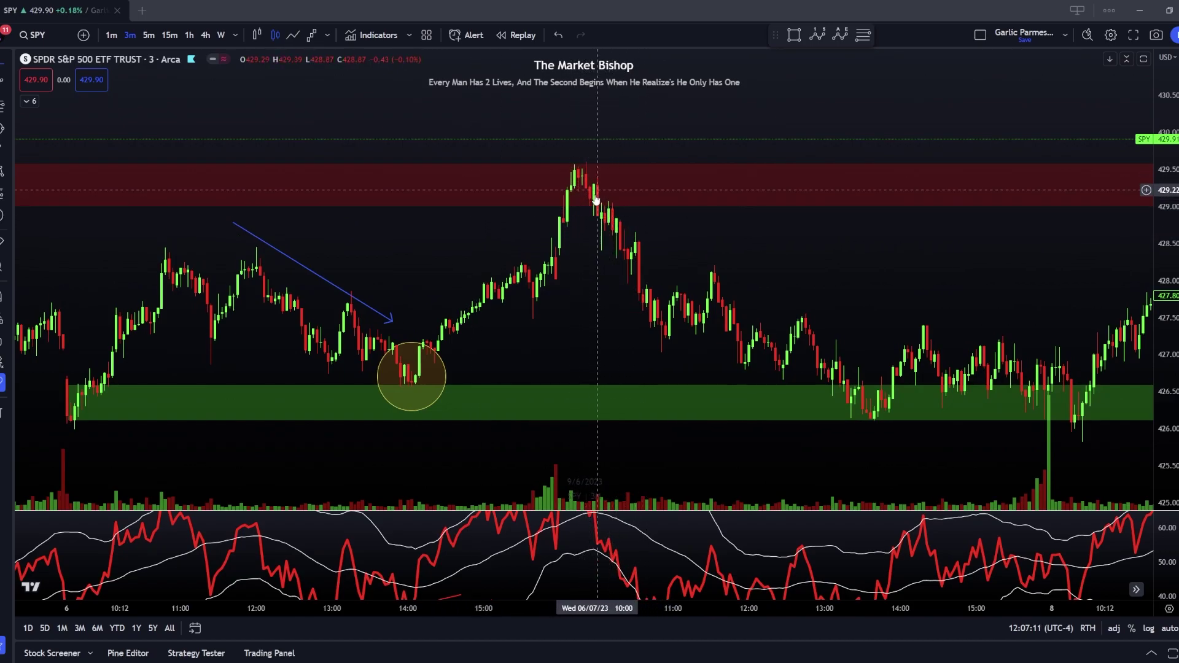
left_click_drag(758, 256, 481, 261)
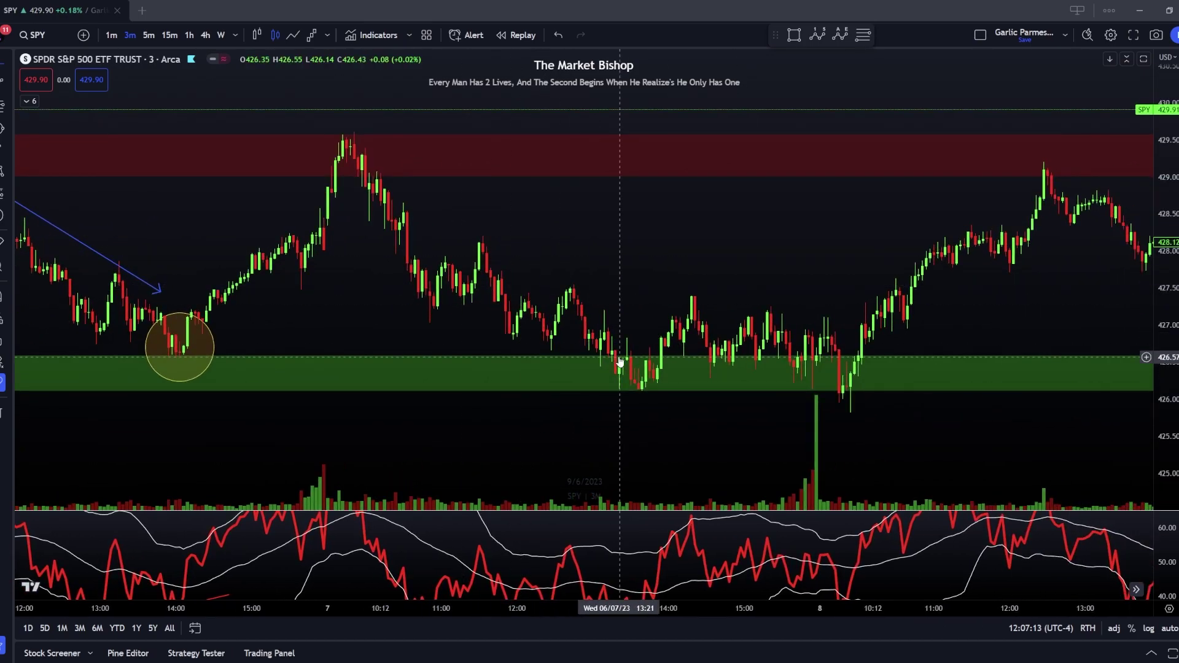
left_click_drag(856, 234, 534, 279)
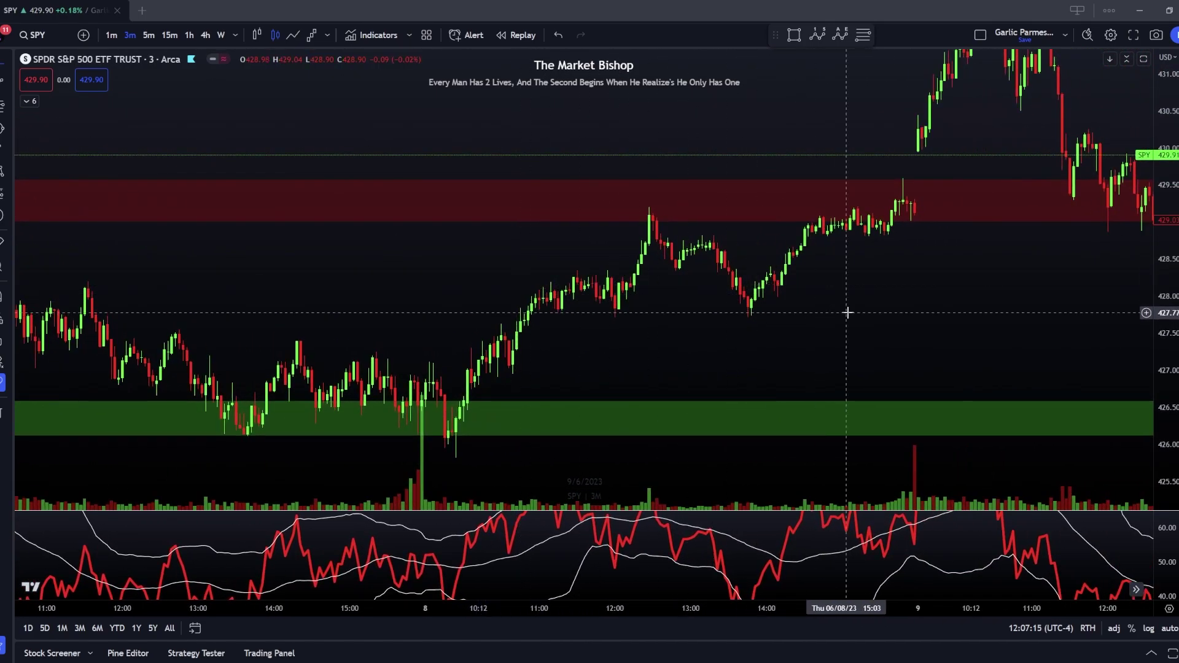
scroll(847, 310, "down", 5)
left_click_drag(1176, 267, 1176, 292)
scroll(809, 331, "down", 5)
left_click_drag(809, 331, 755, 330)
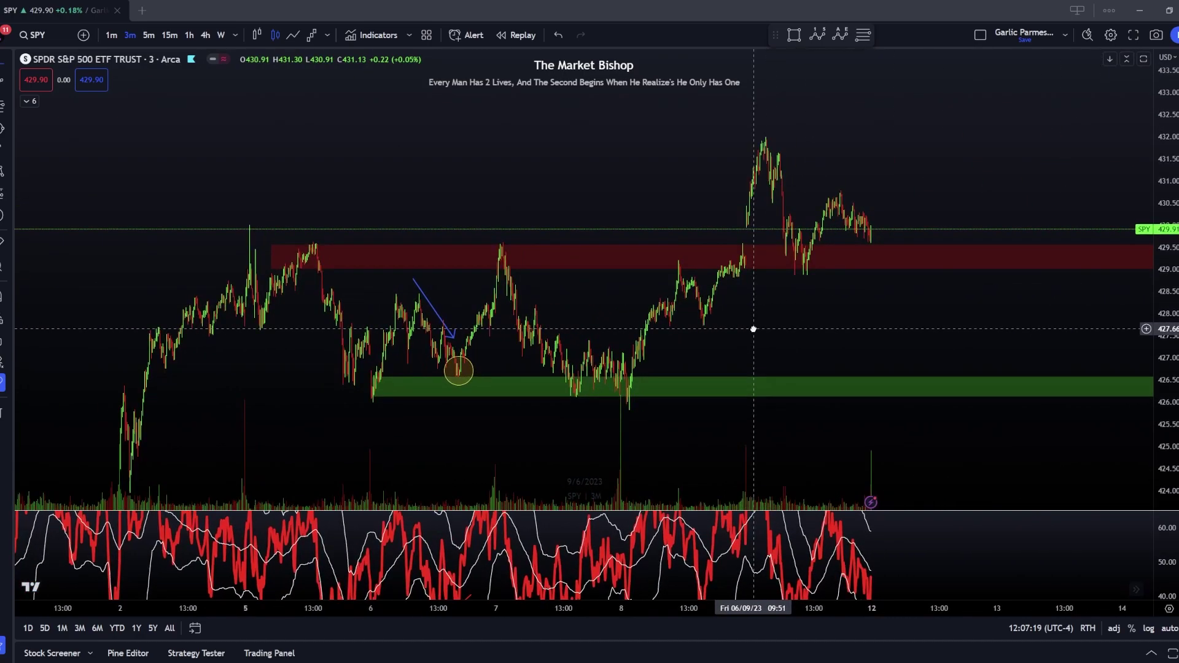
scroll(752, 328, "up", 2)
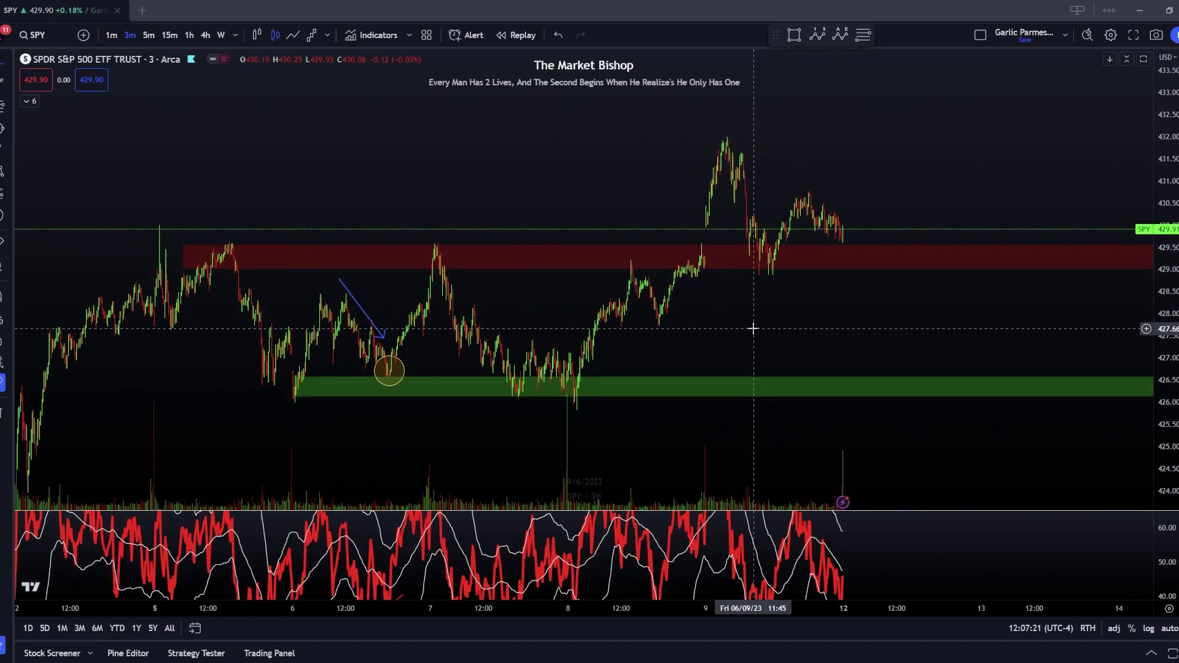
Step: Switch the chart type back to Renko and remove all drawings from the chart
left_click(315, 36)
scroll(989, 274, "up", 5)
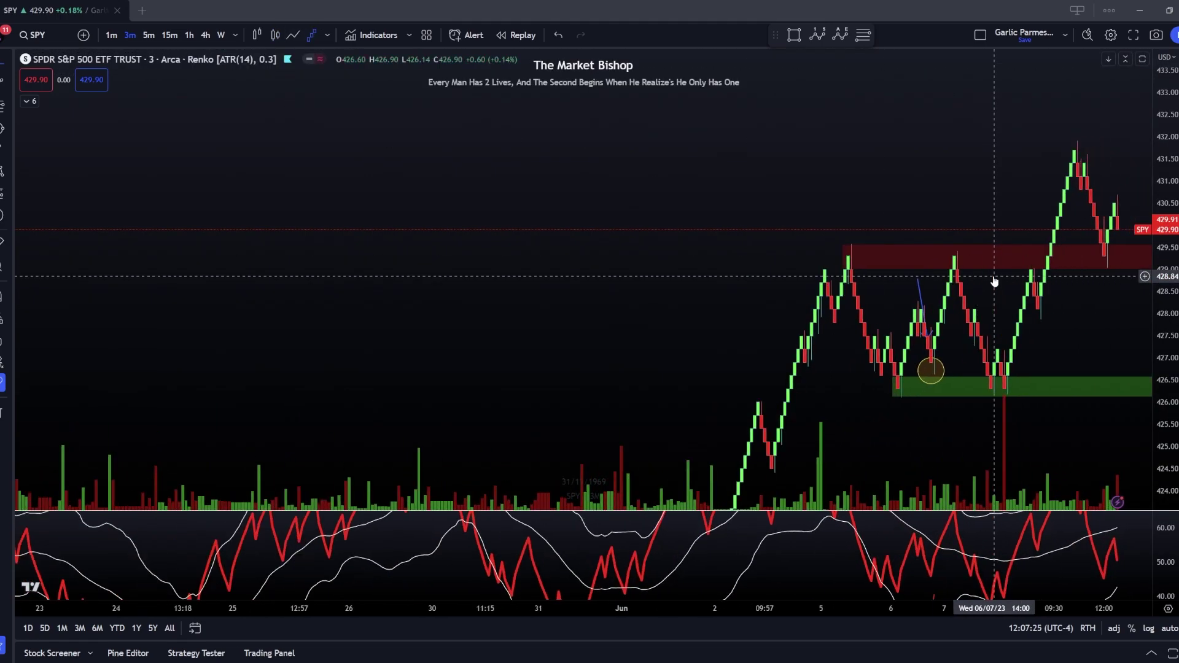
right_click(1007, 315)
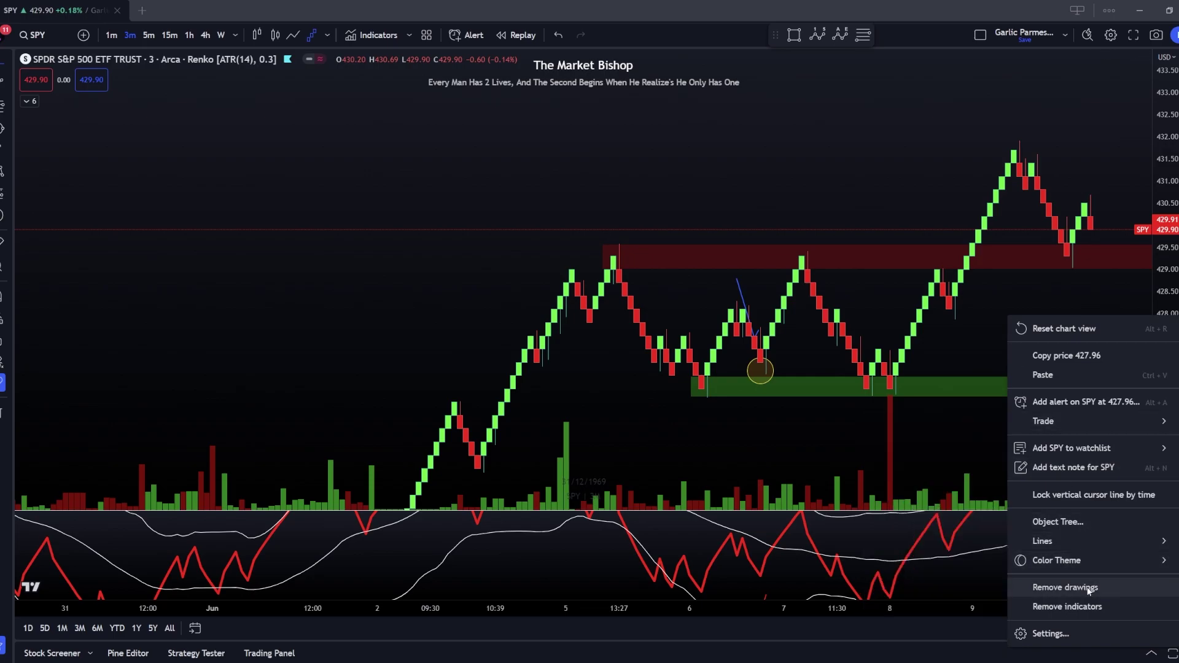
left_click(1066, 588)
scroll(990, 420, "down", 5)
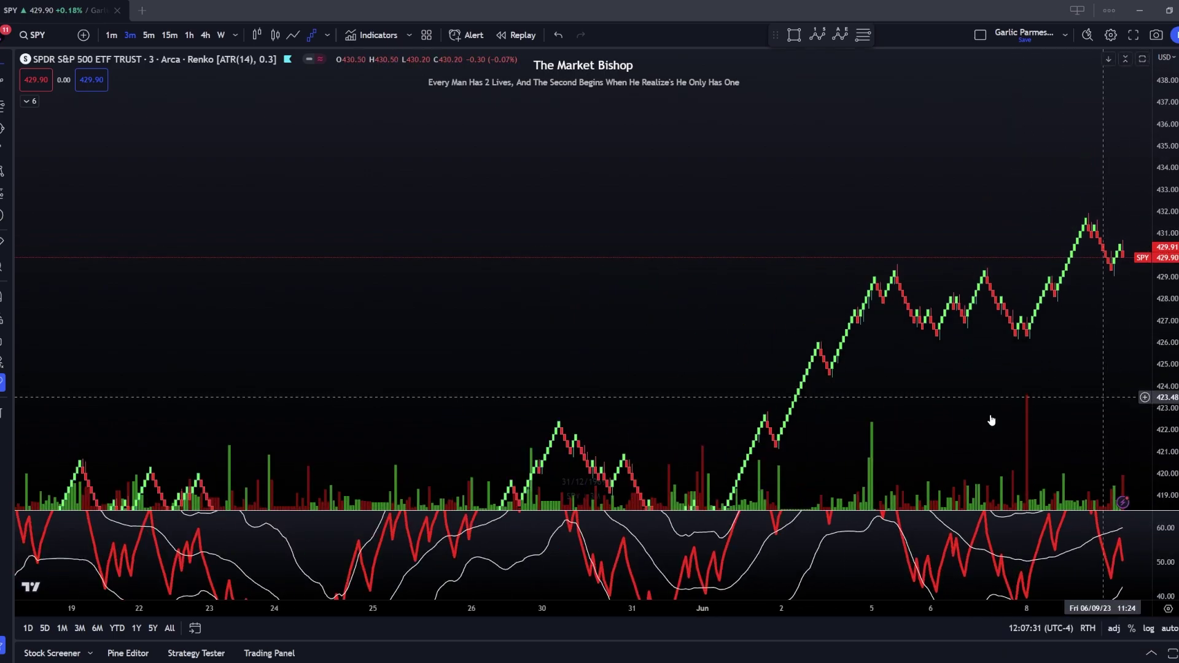
left_click_drag(942, 489, 766, 344)
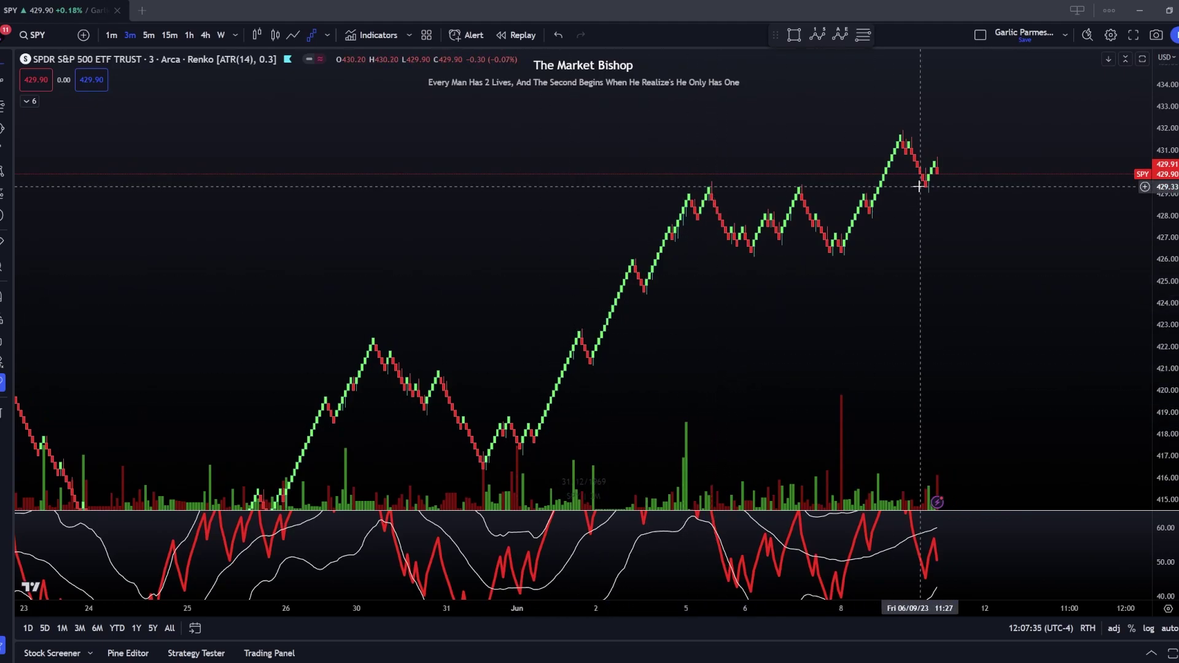
scroll(919, 186, "left", 5)
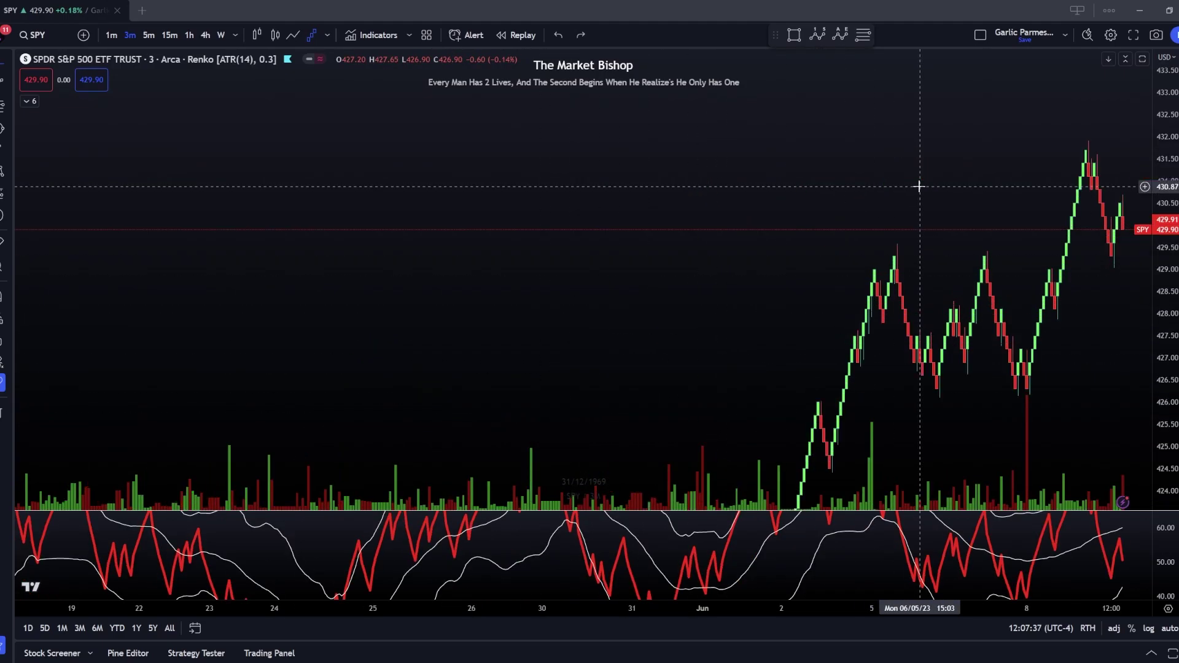